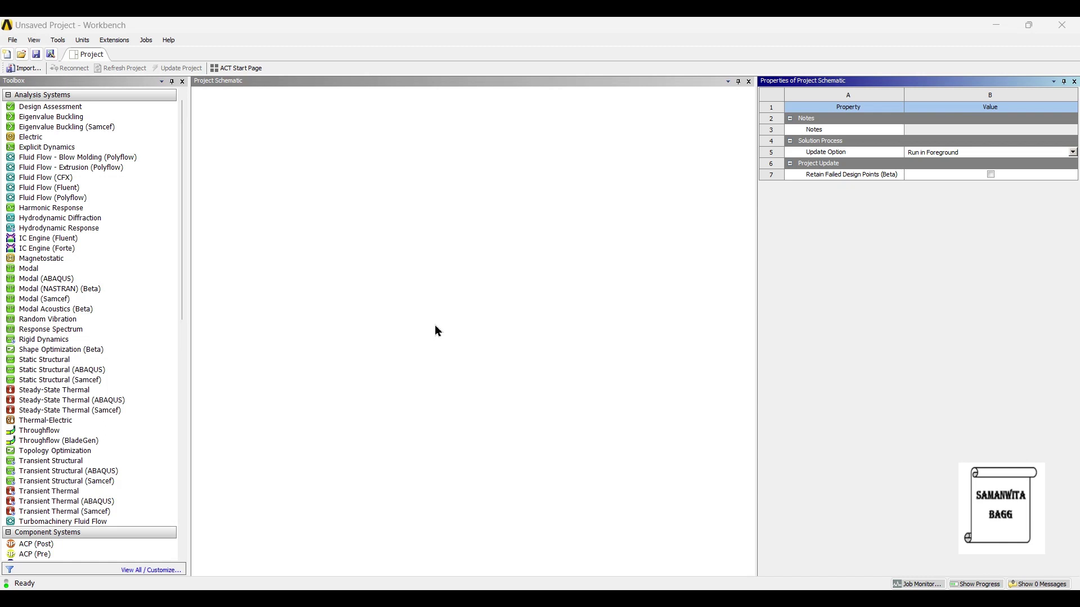
Step: Drag a Modal analysis system from the toolbox into the empty project schematic
drag(40, 275, 331, 275)
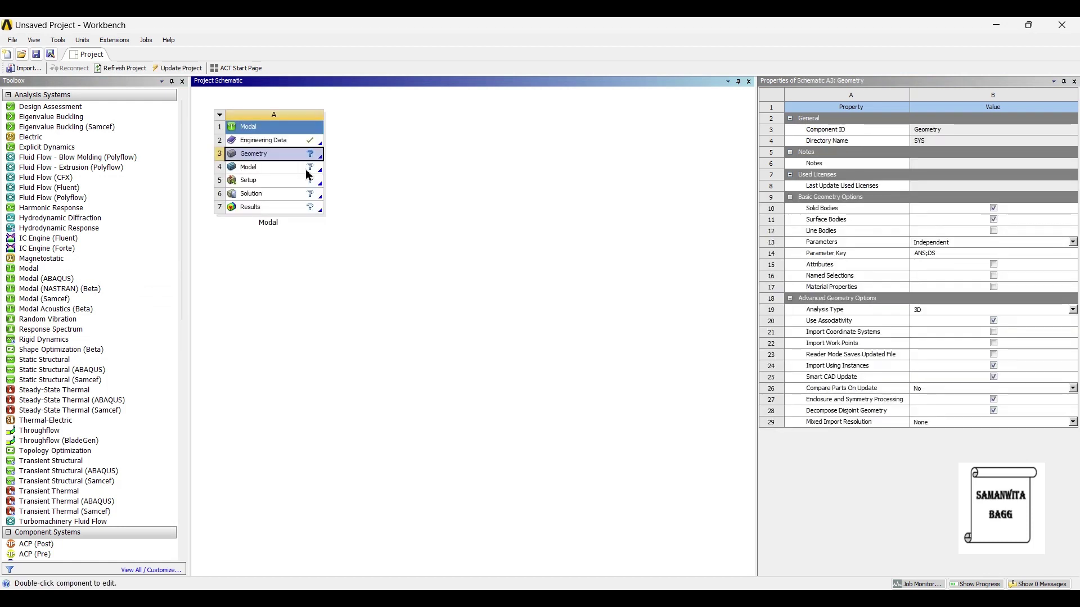
Step: Review the Structural Steel properties in Engineering Data, then return to the project schematic
double_click(263, 140)
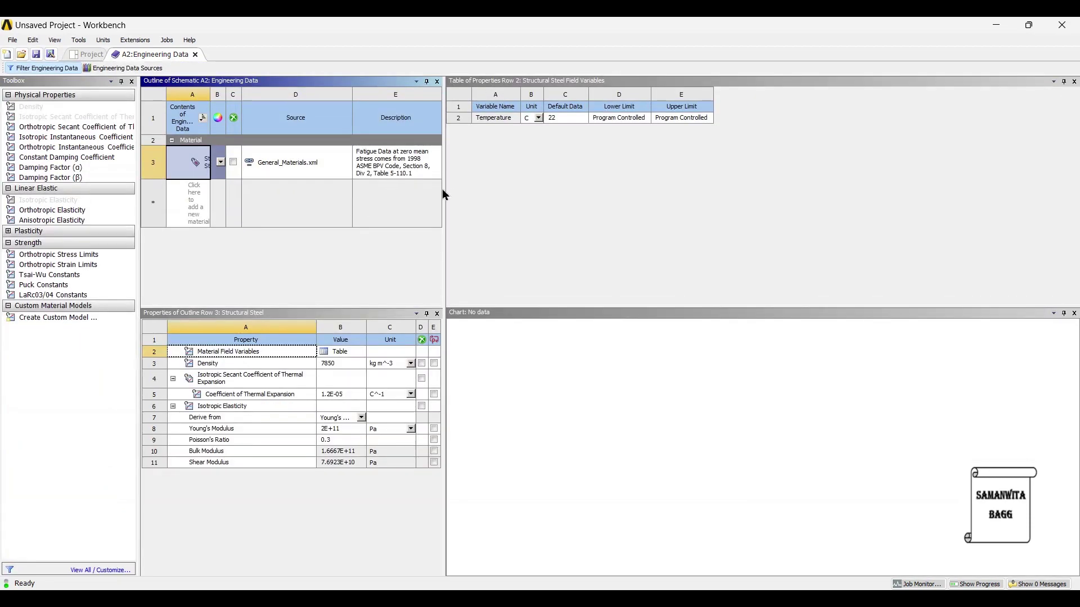
drag(446, 188, 649, 207)
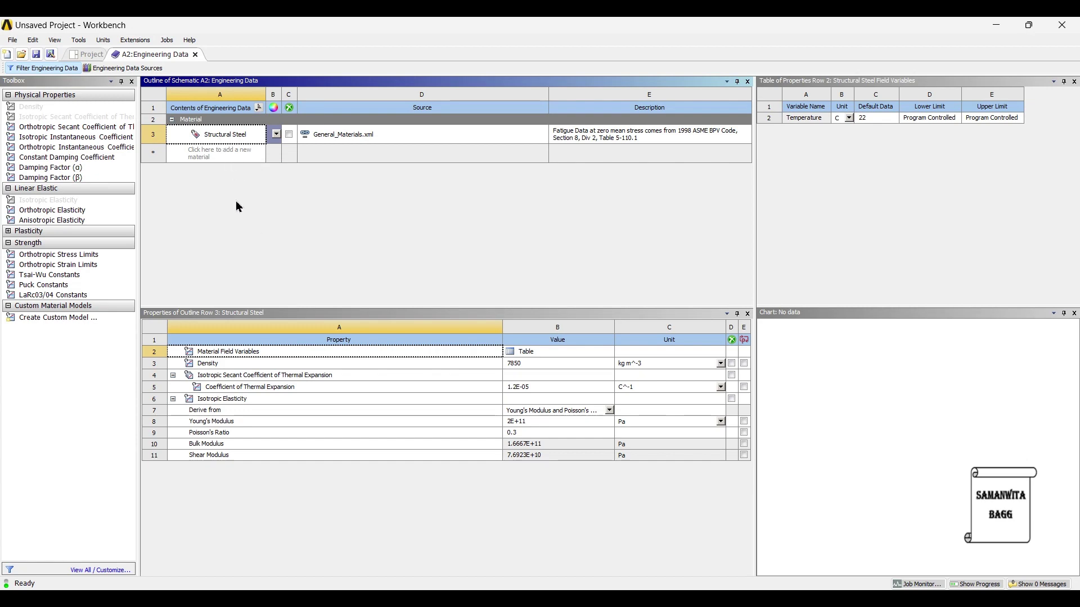
click(88, 56)
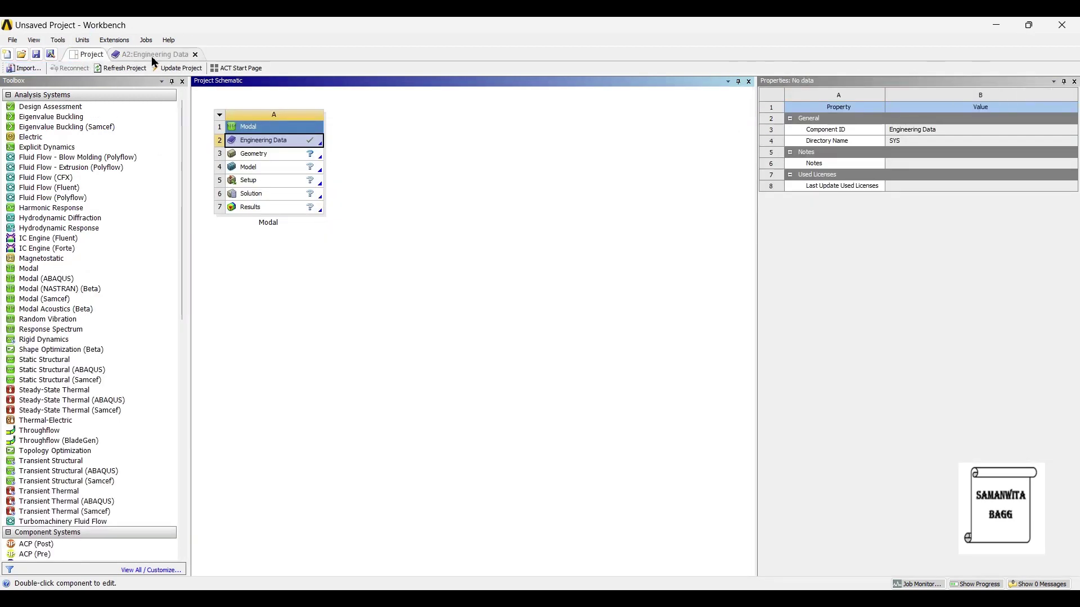
Step: Close Engineering Data and import Leaf Spring.STEP as the Modal system's geometry
click(194, 54)
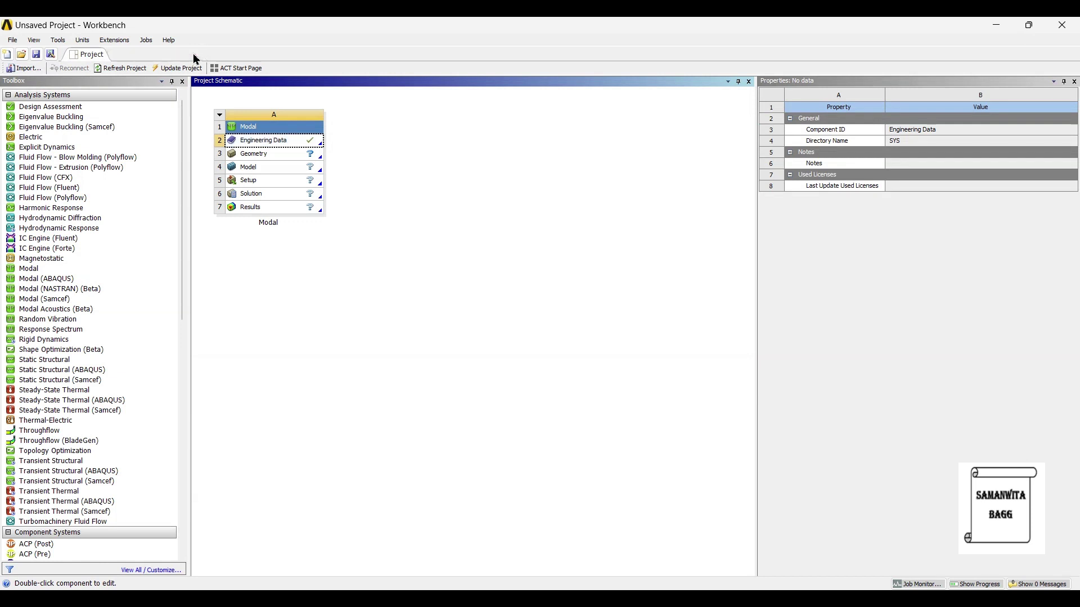
click(275, 158)
right_click(277, 162)
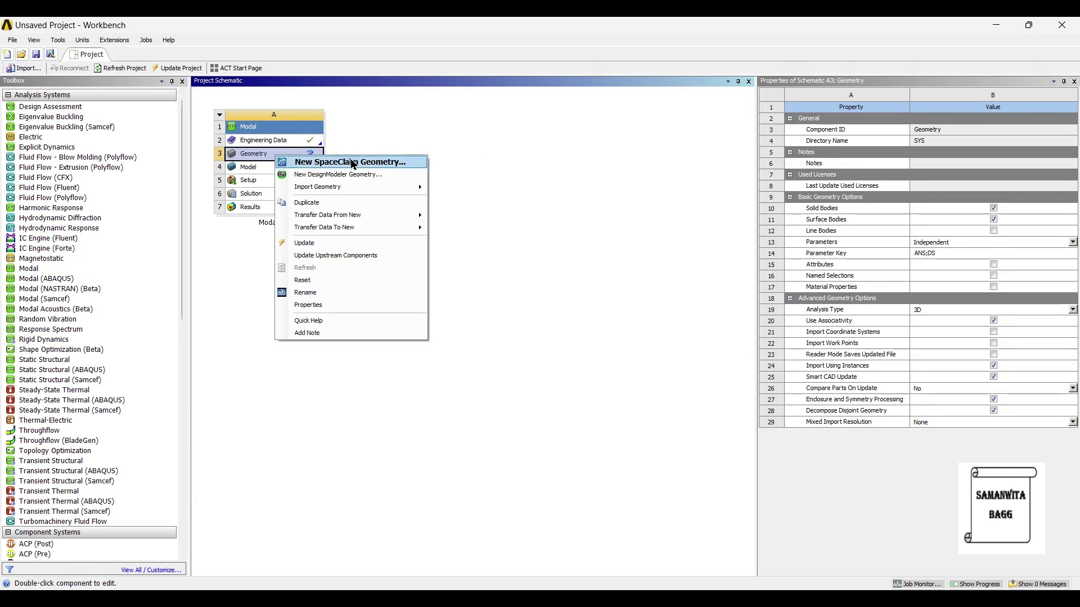
mouse_move(361, 187)
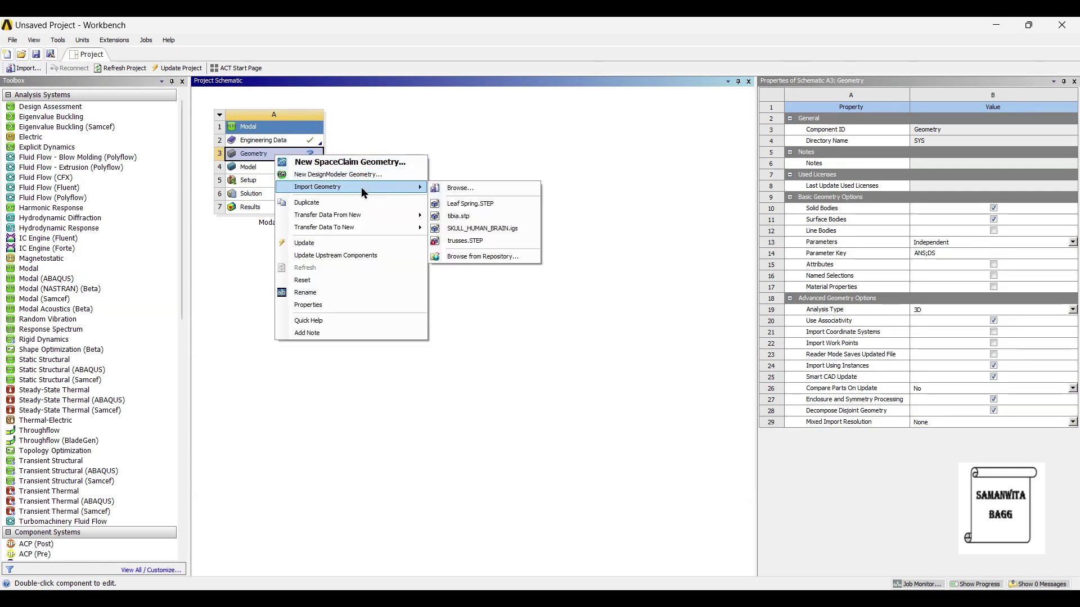
click(481, 203)
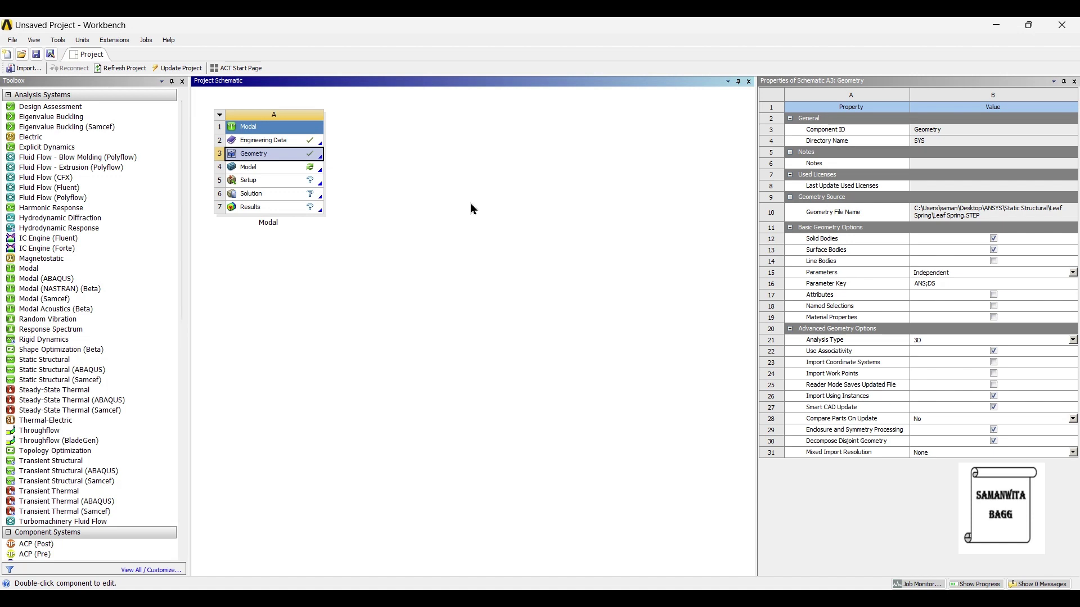
Step: Launch Mechanical and confirm the seven leaf spring parts use Structural Steel
double_click(270, 170)
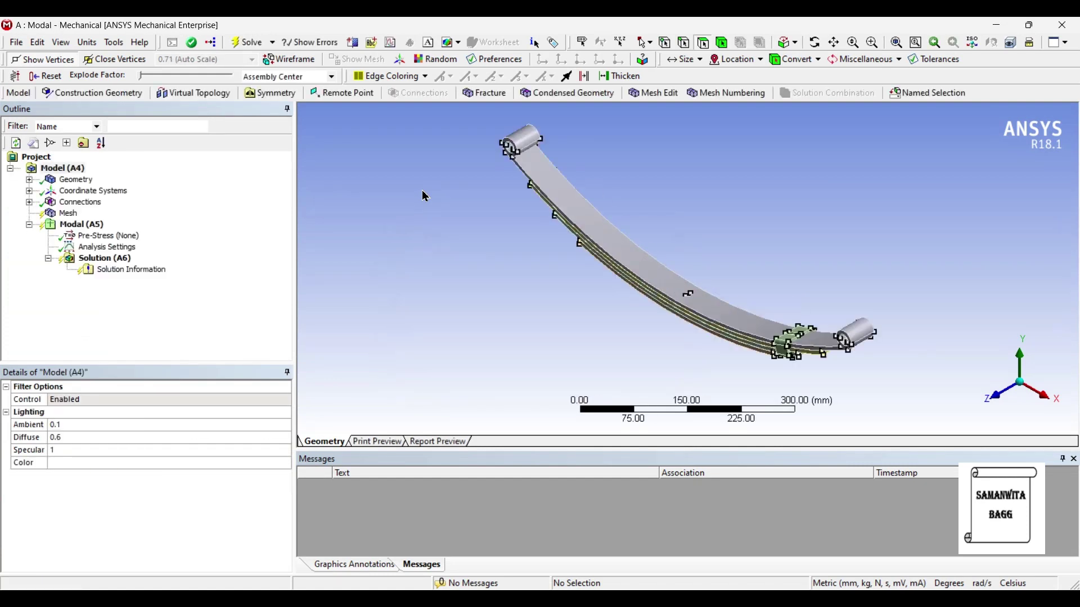
click(30, 180)
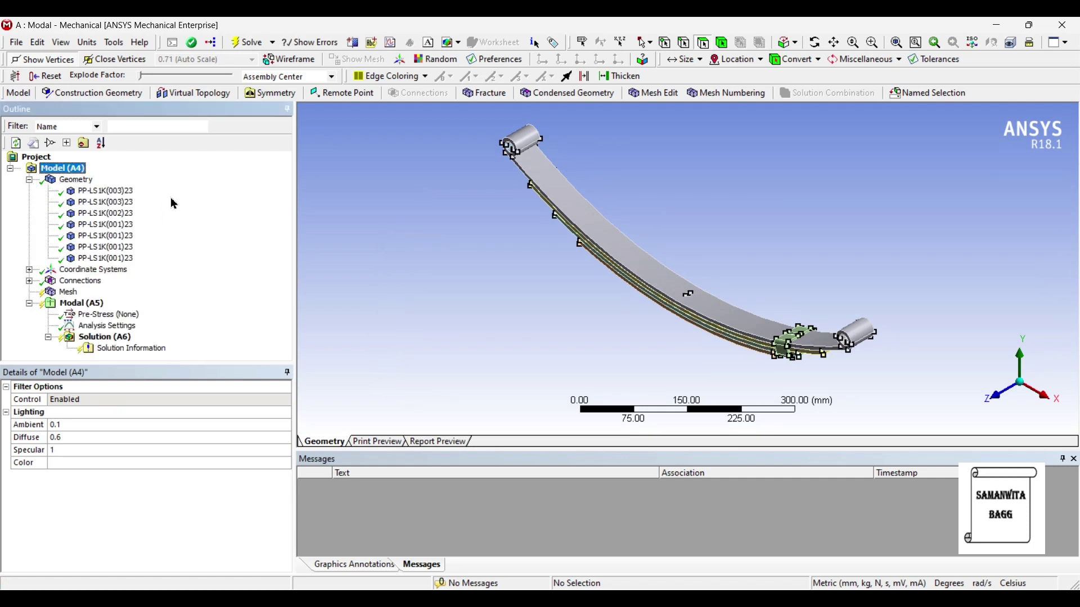
click(113, 192)
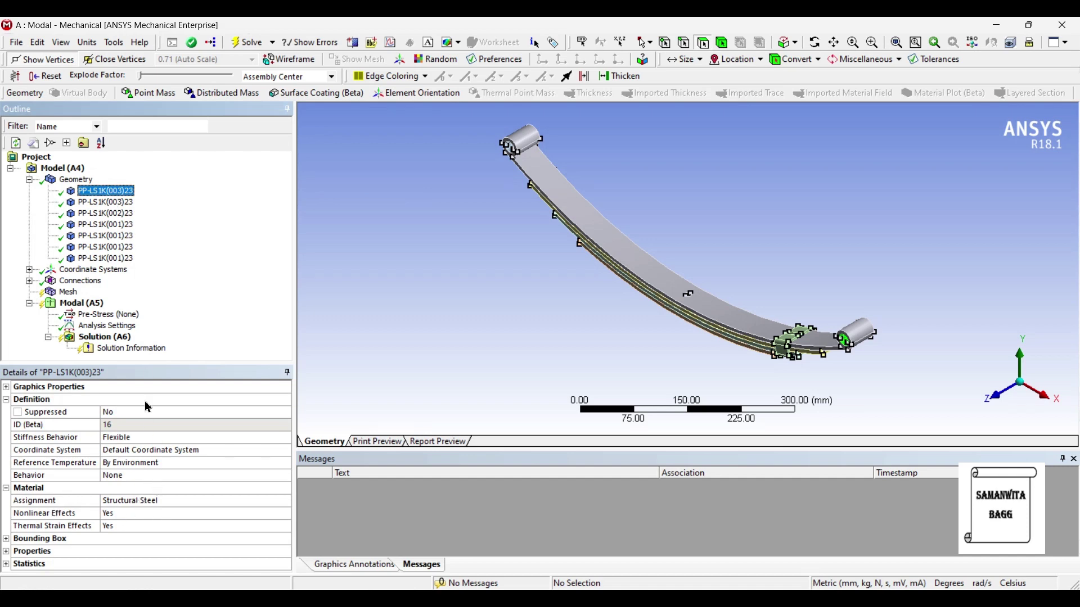
click(30, 180)
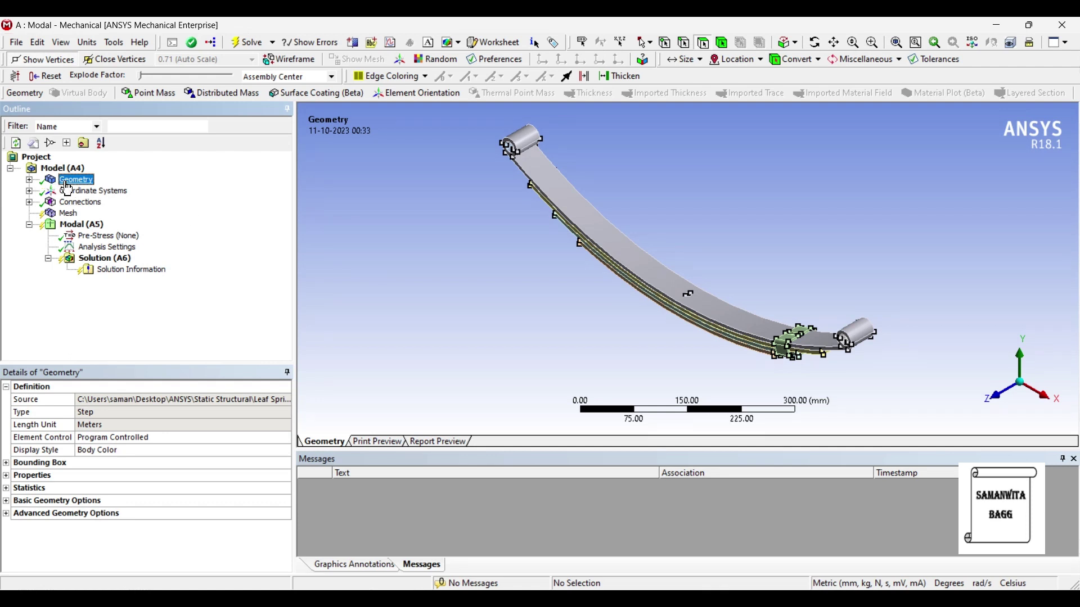
Step: Set the mesh Relevance Center to Fine and generate the leaf spring mesh
click(70, 214)
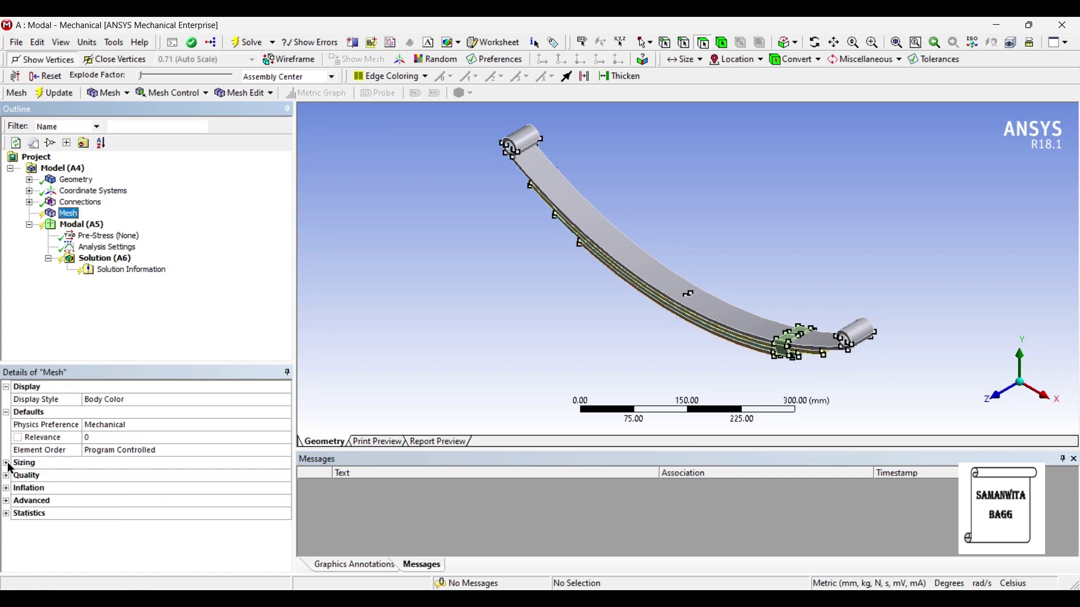
click(7, 463)
click(181, 490)
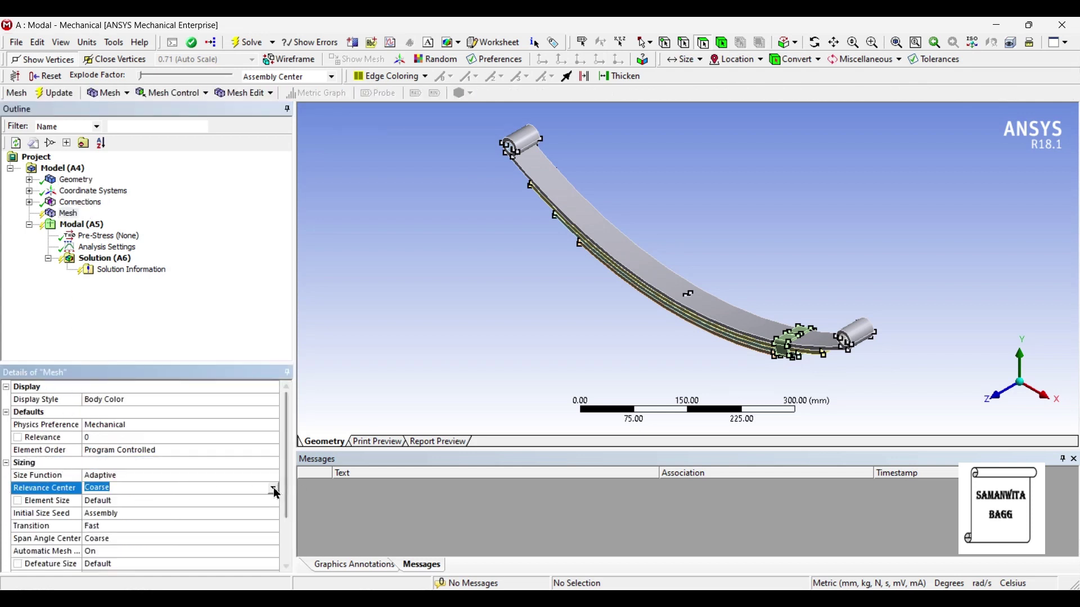
click(272, 488)
click(146, 518)
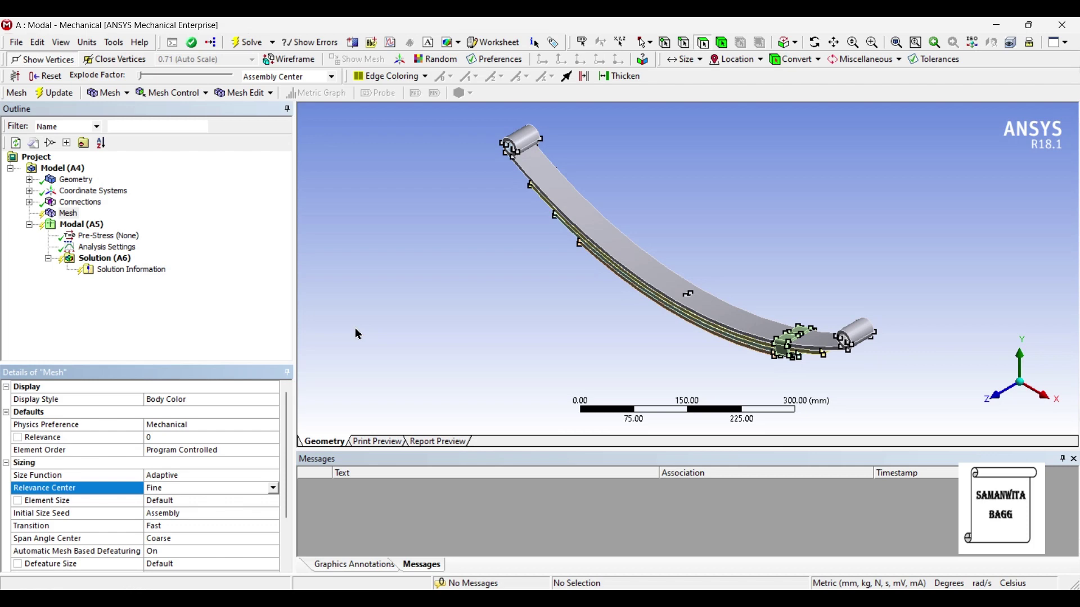
click(45, 96)
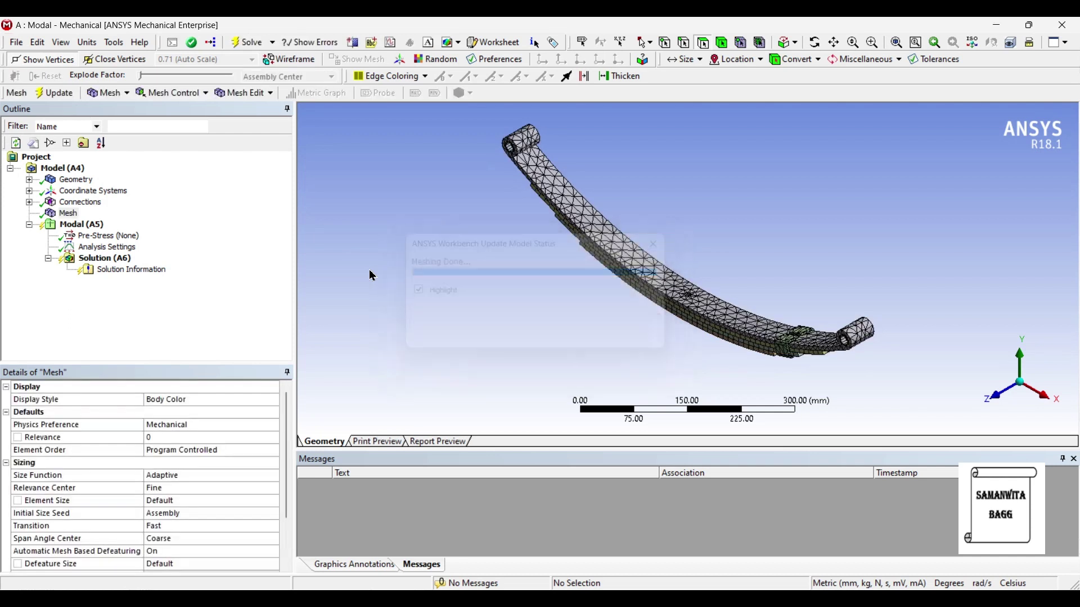
Step: Insert a Fixed Support under the Modal (A5) analysis
click(99, 228)
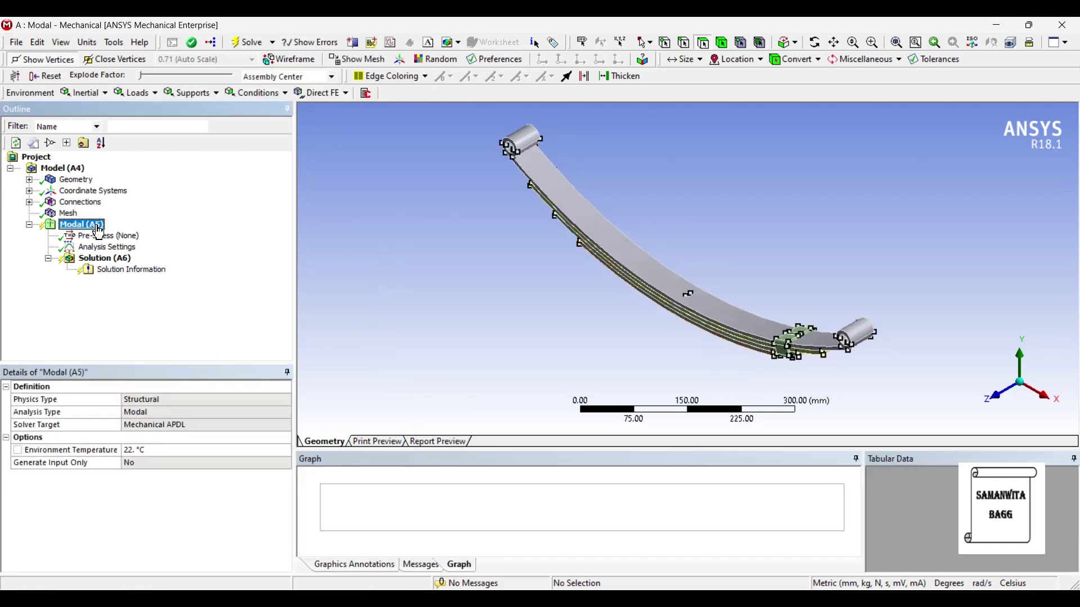
right_click(98, 227)
mouse_move(164, 235)
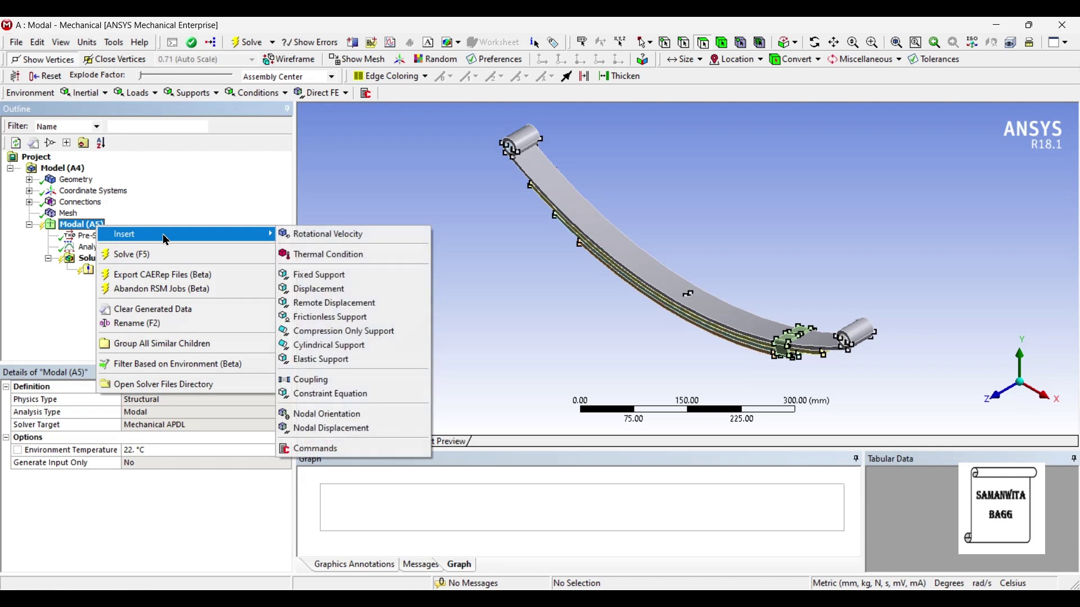
click(320, 275)
Step: Select four inner faces of both spring eyes and apply them to the Fixed Support
middle_drag(738, 309, 844, 332)
scroll(922, 335, up, 2)
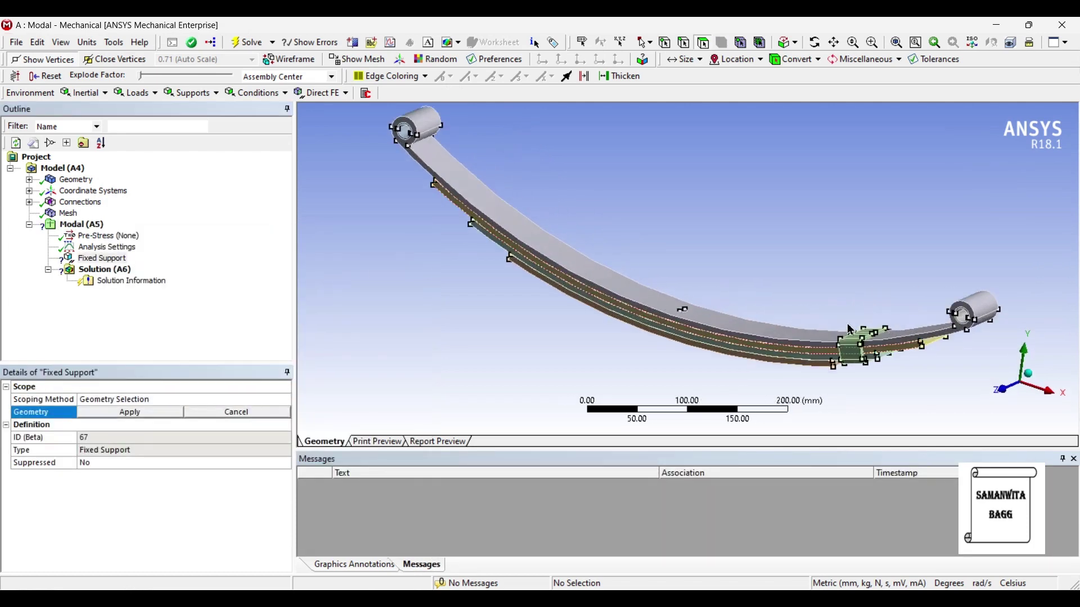
click(963, 317)
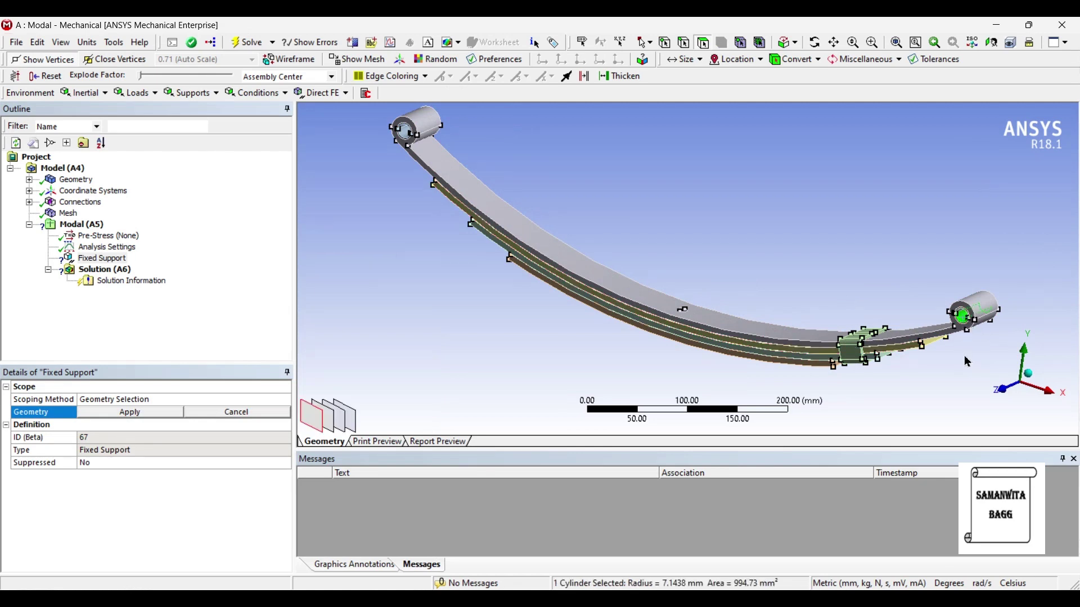
scroll(970, 366, up, 3)
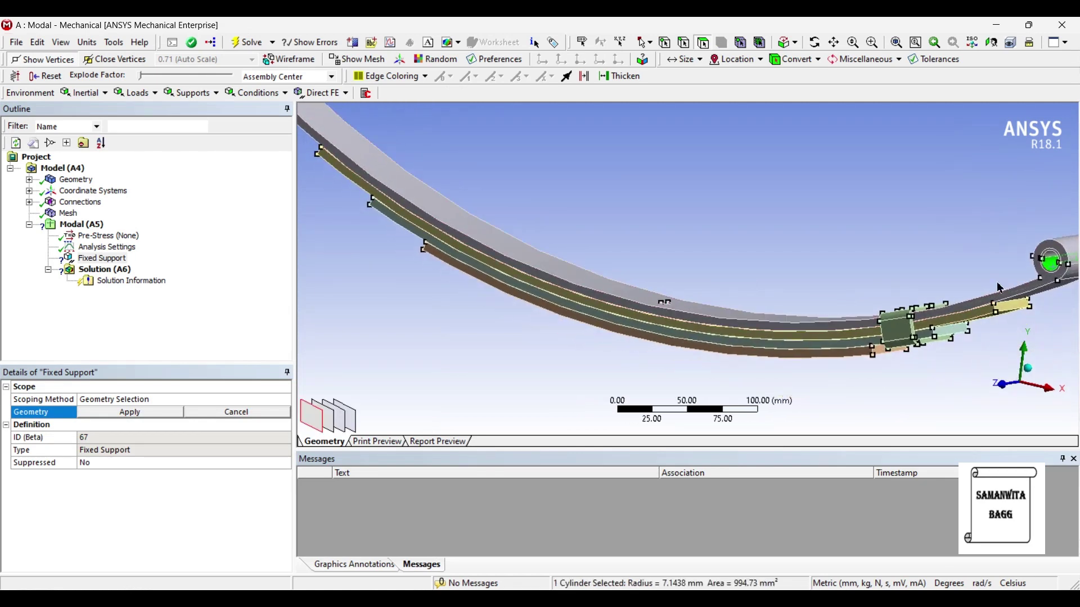
ctrl+click(1058, 261)
scroll(975, 280, down, 3)
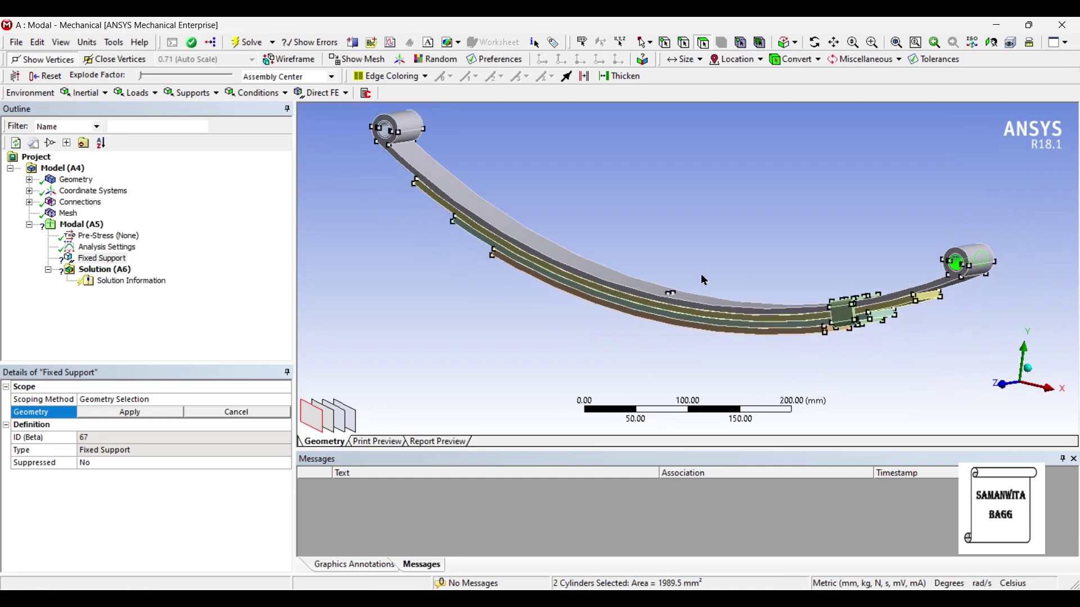
ctrl+click(388, 132)
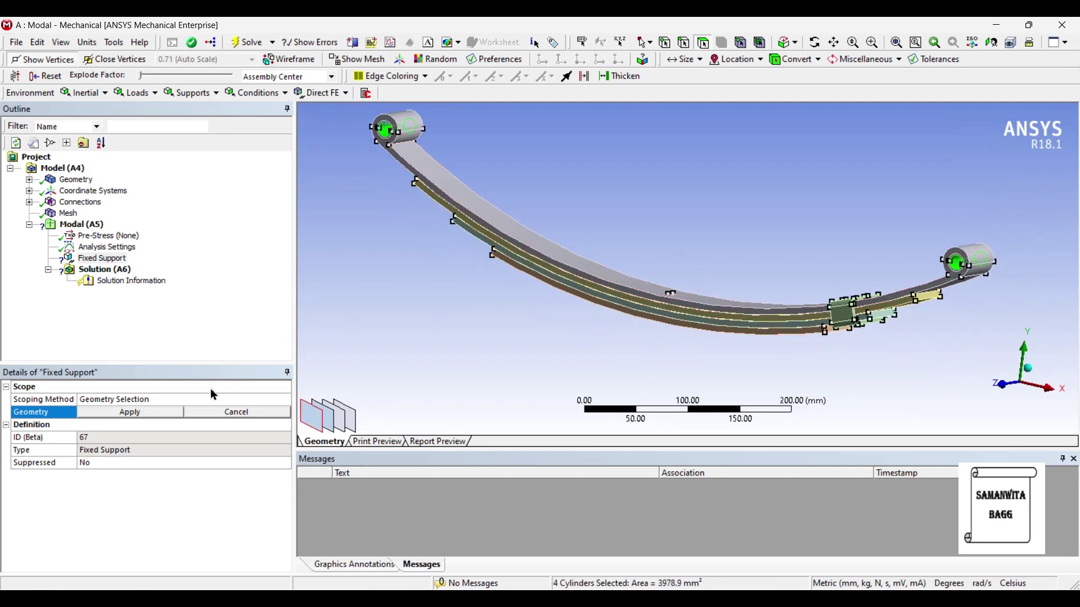
click(133, 414)
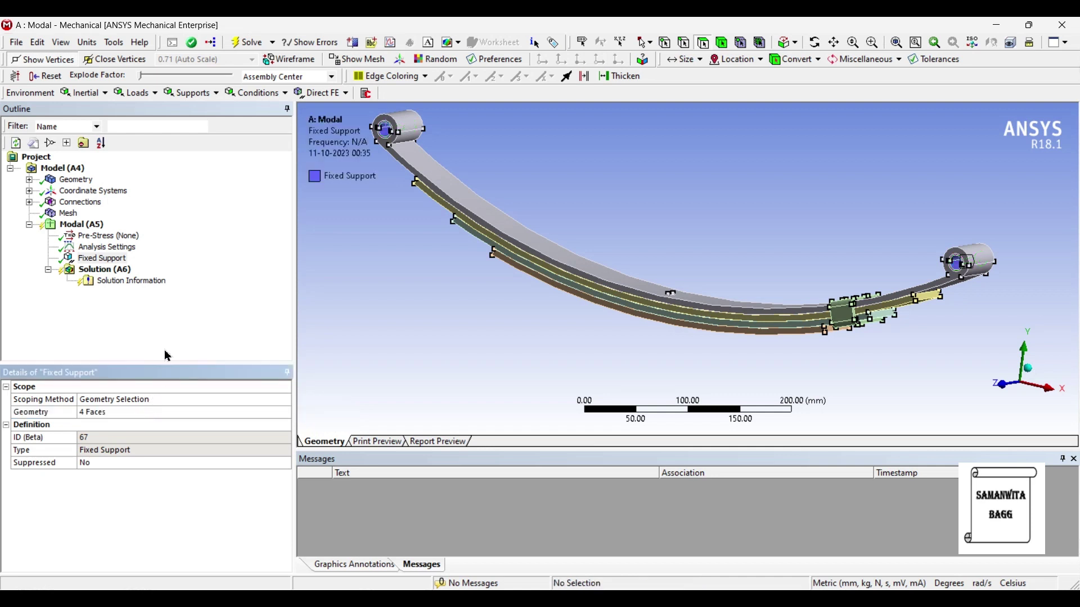
scroll(598, 311, down, 2)
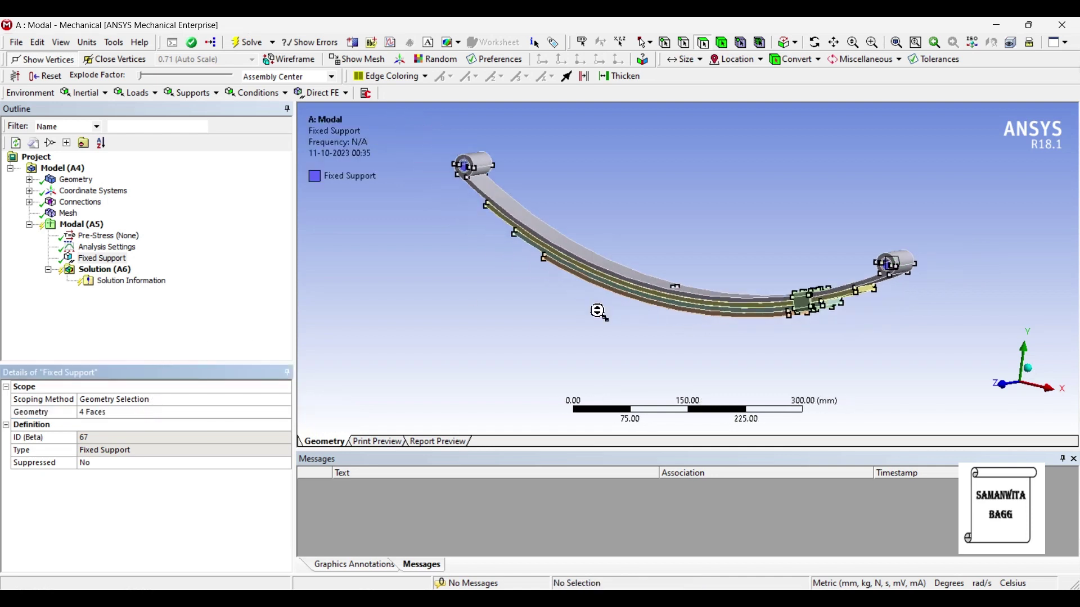
ctrl+middle_drag(627, 265, 635, 297)
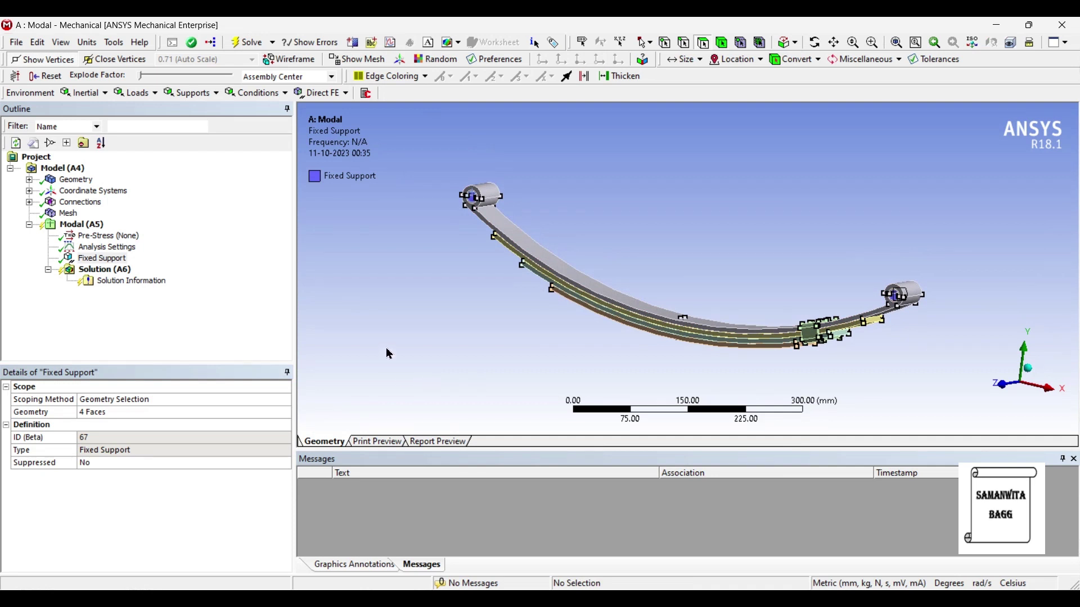
Step: Solve the modal analysis and create Total Deformation results for all six modes
right_click(128, 273)
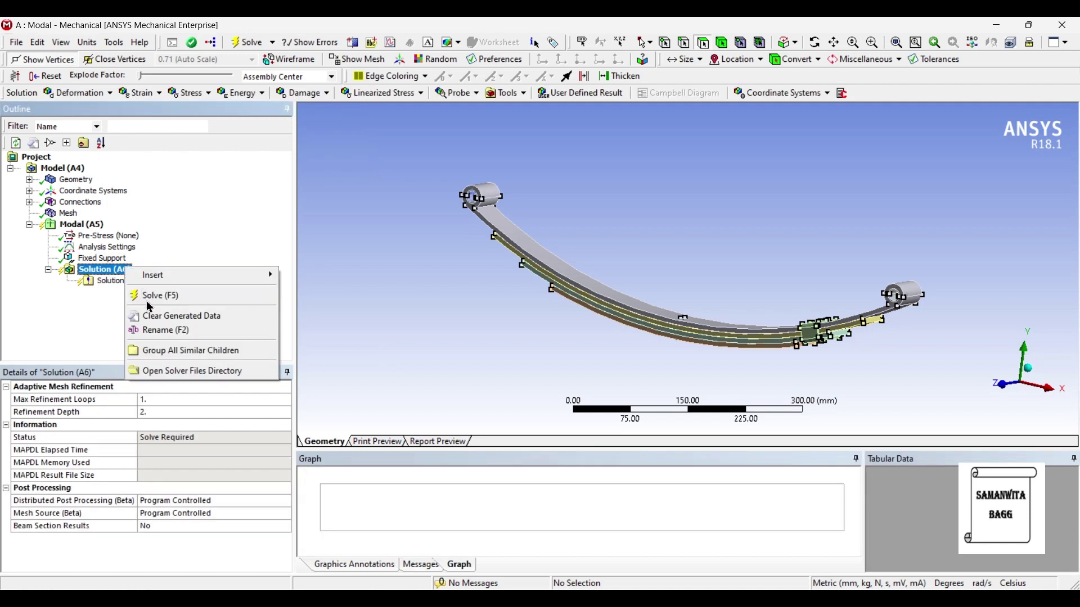
click(150, 296)
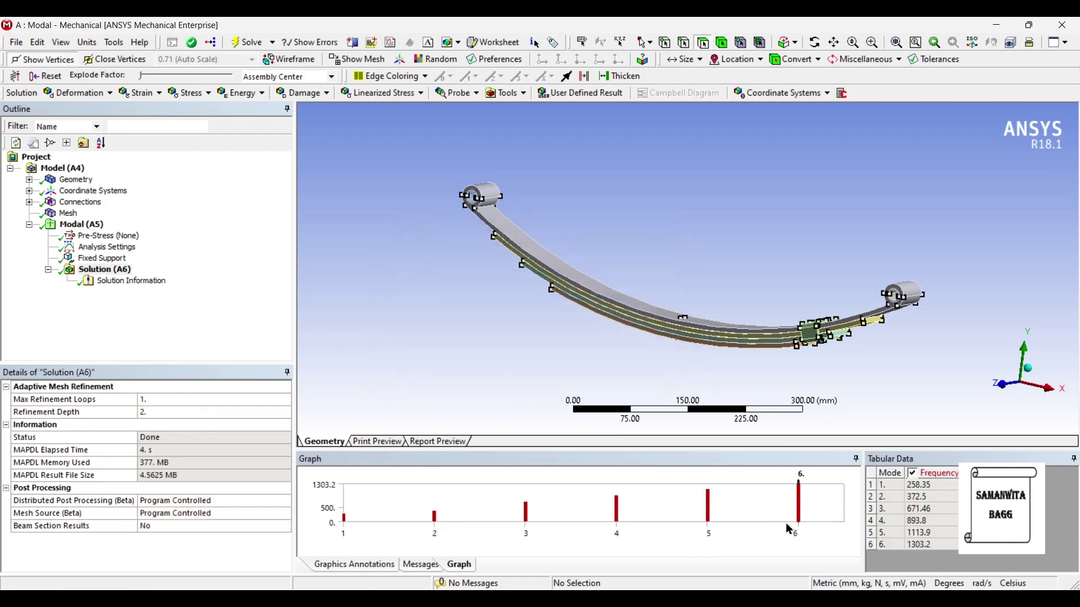
click(814, 512)
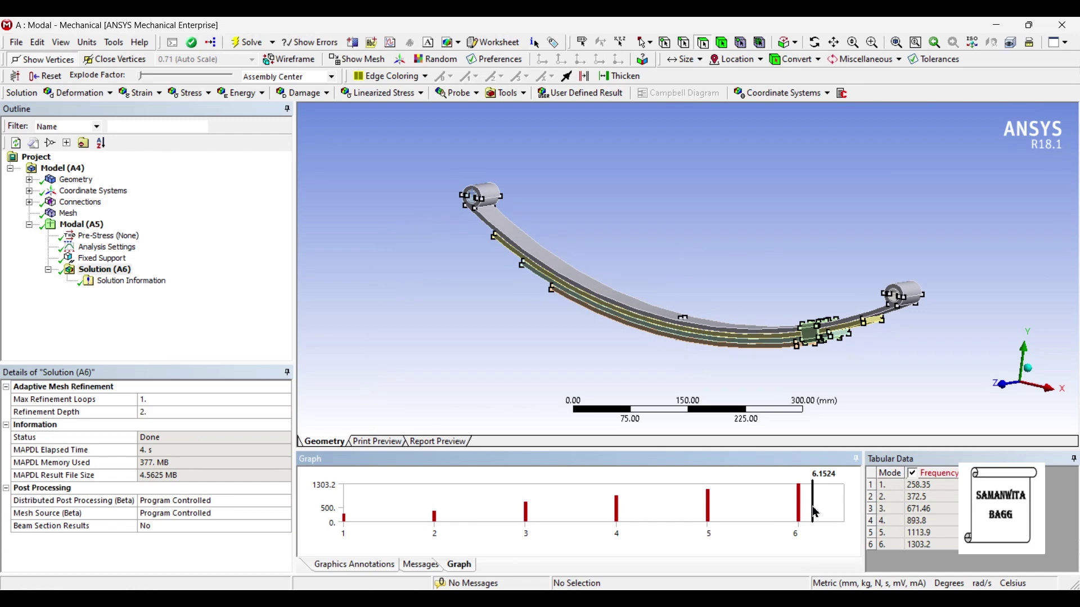
right_click(815, 512)
click(852, 513)
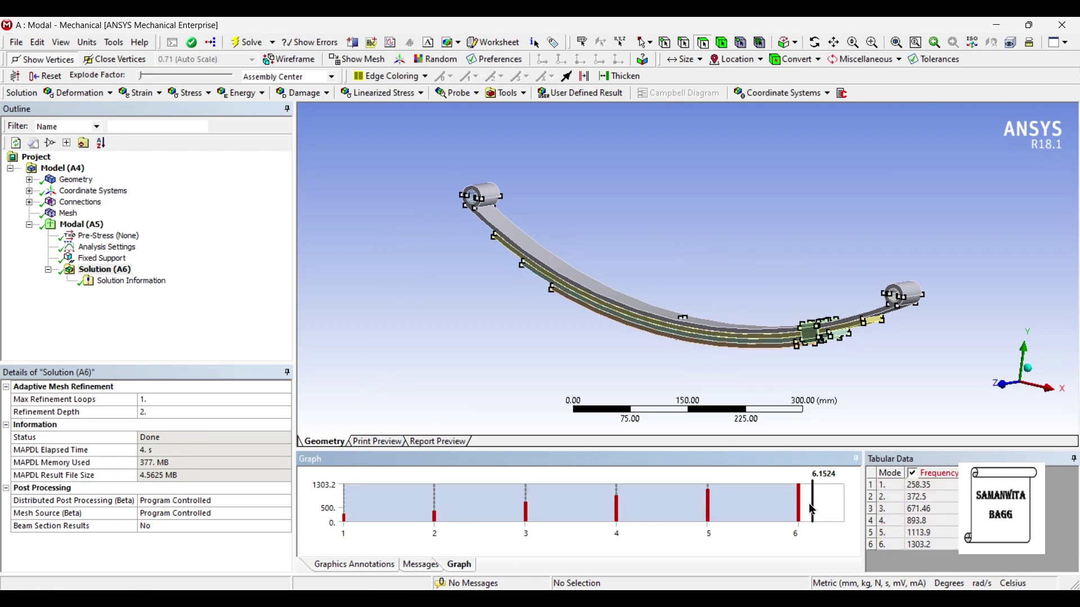
right_click(815, 510)
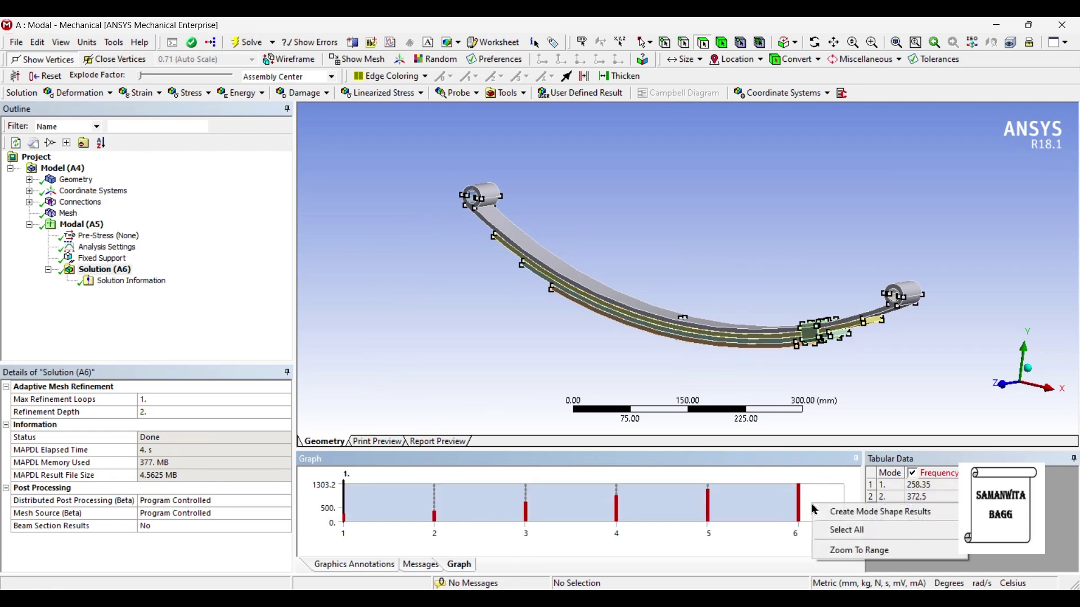
click(837, 516)
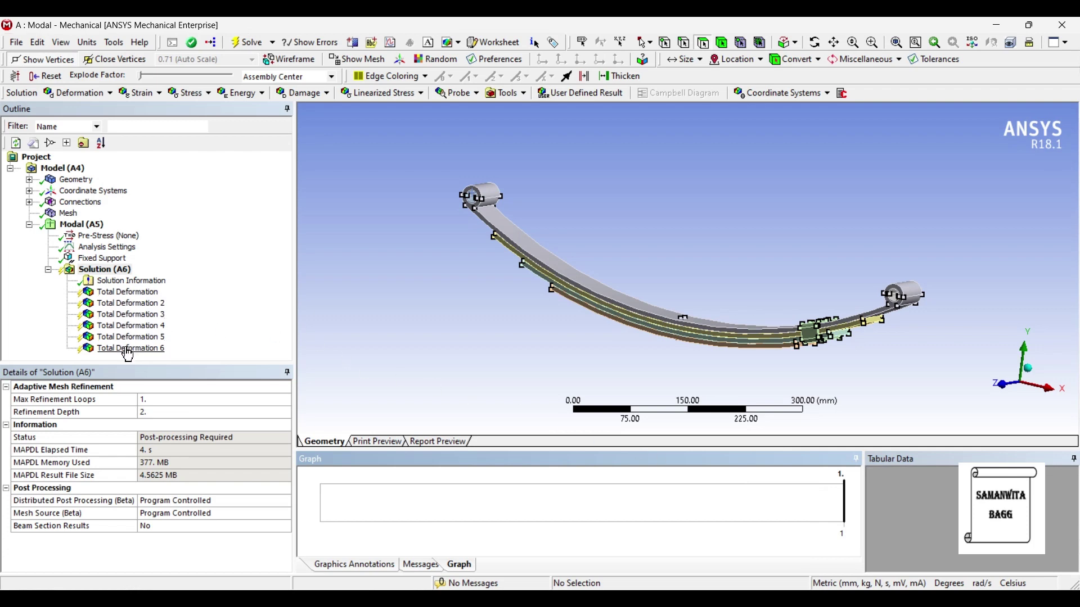
Step: Confirm Max Modes to Find stays at 6 and select Solution (A6)
click(125, 249)
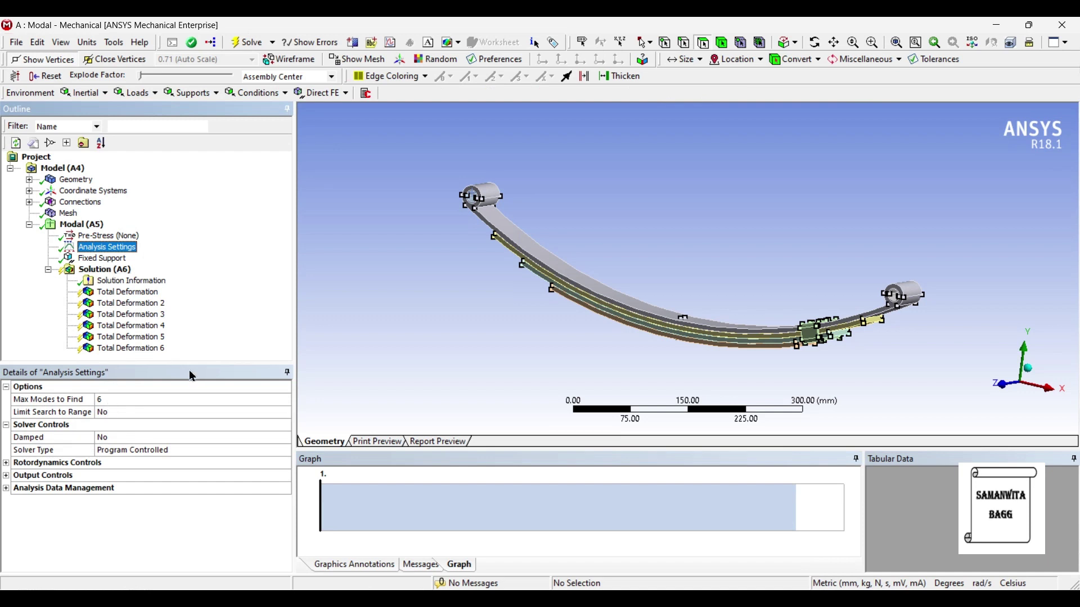
click(123, 401)
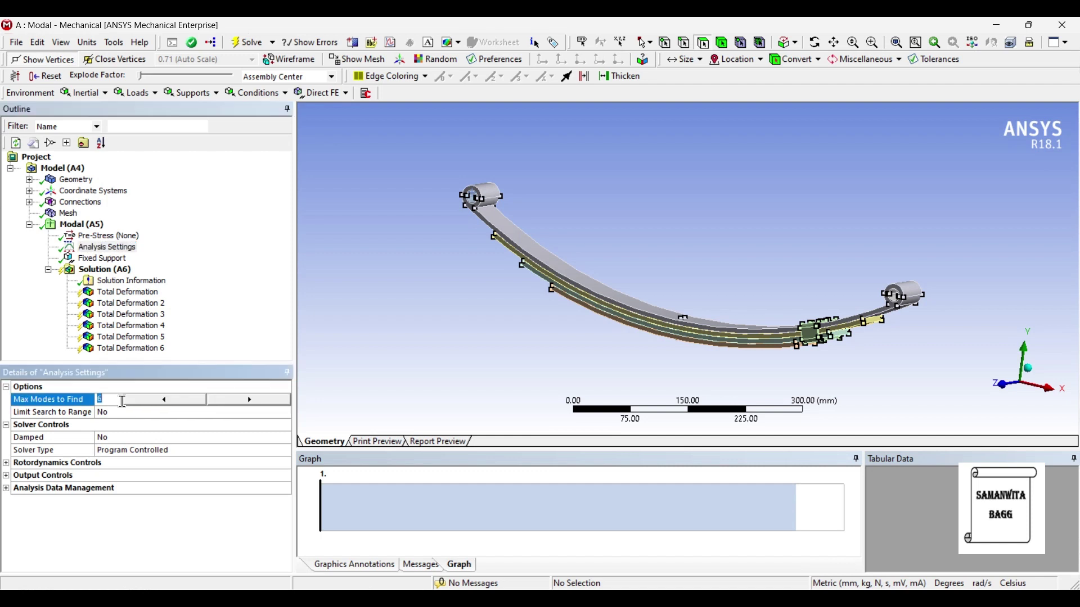
click(167, 404)
click(247, 407)
click(169, 401)
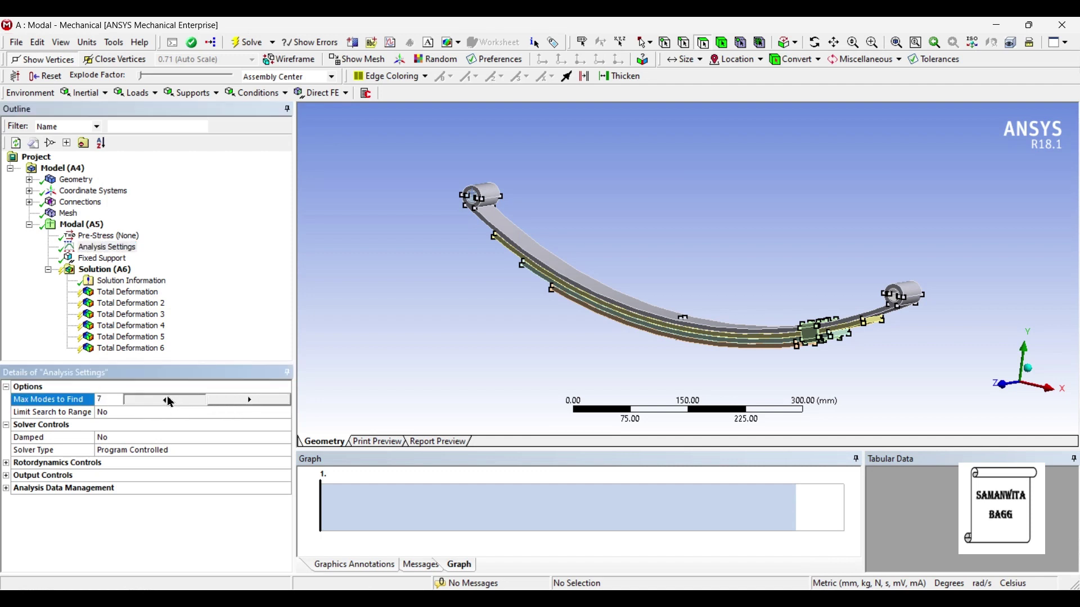
click(258, 299)
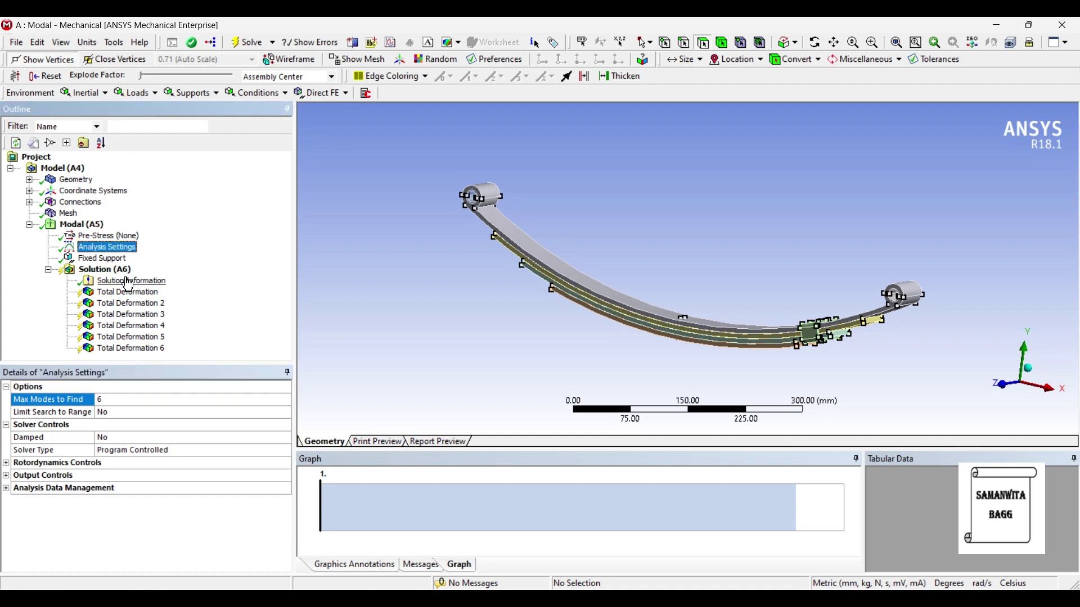
click(115, 271)
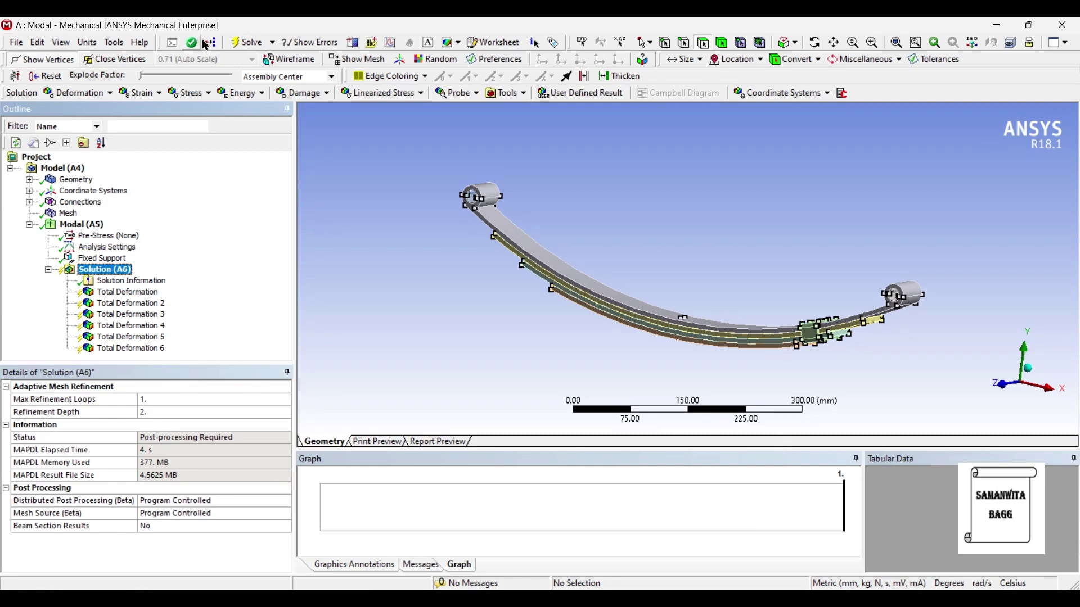
Step: Solve, then animate and pause the mode 1 Total Deformation at 258.35 Hz
click(250, 42)
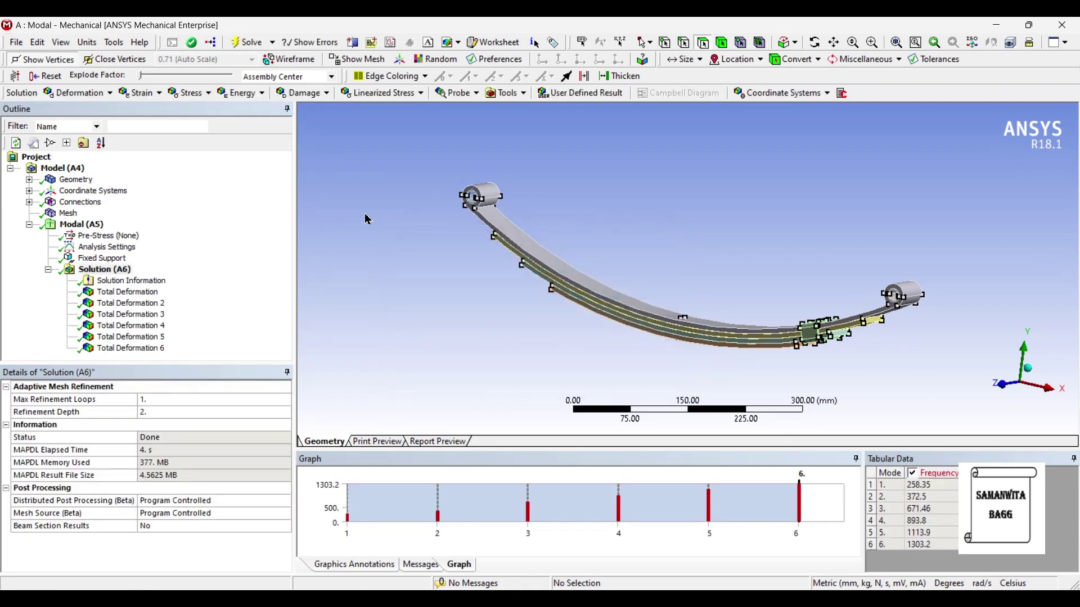
click(129, 292)
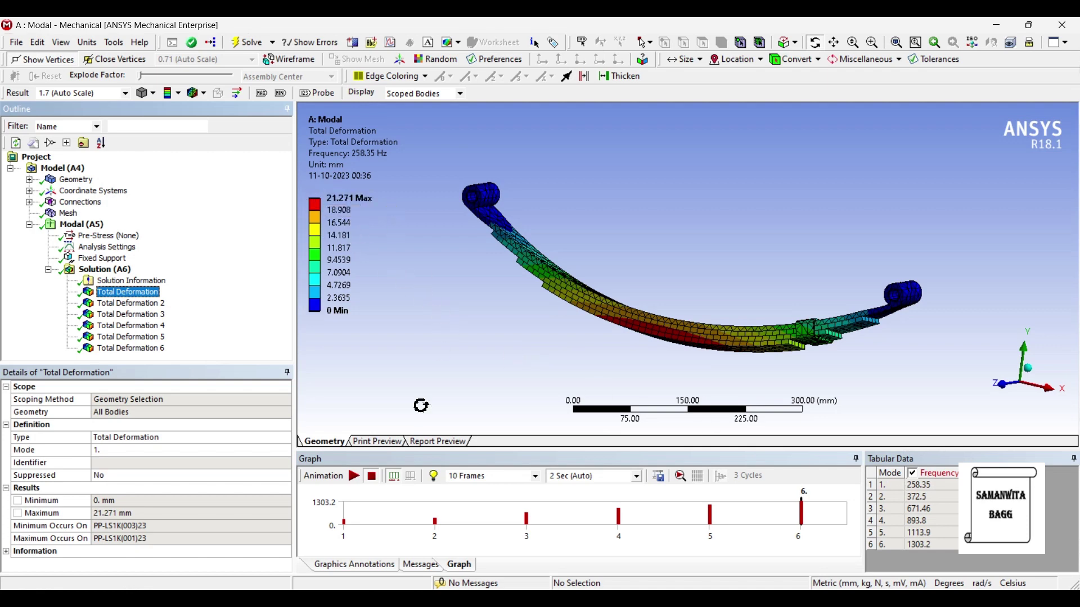
click(354, 476)
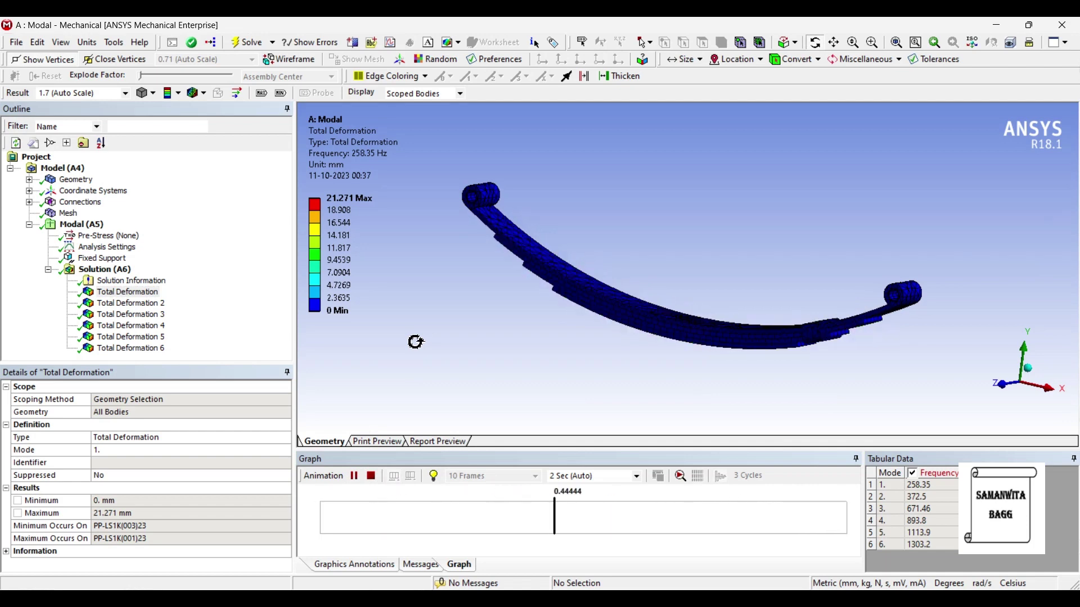
click(354, 475)
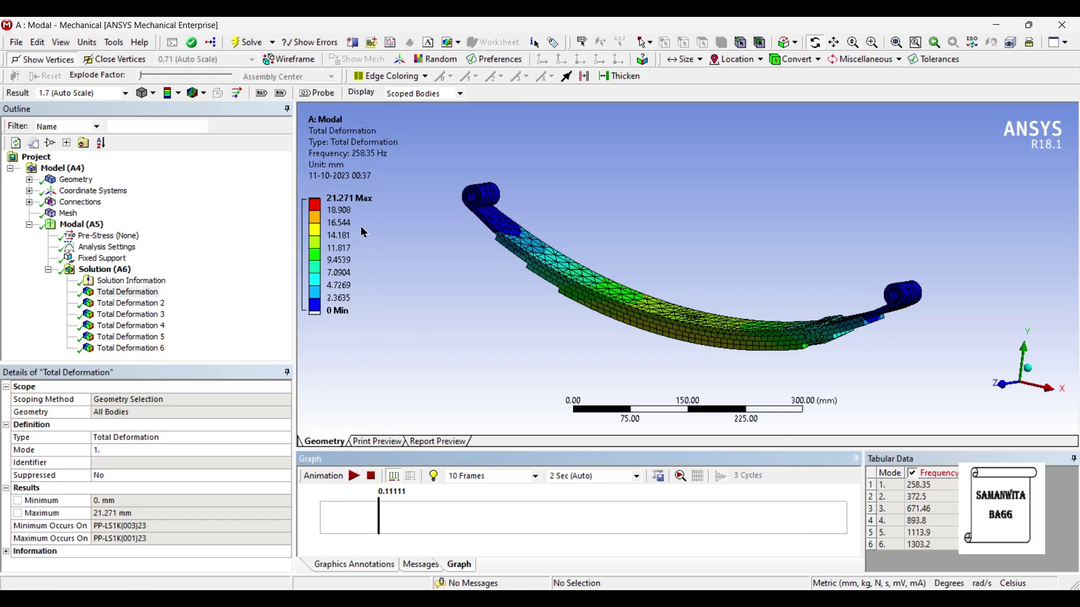
Step: Show Max and Min labels on mode 1 and rotate the spring
click(260, 93)
click(284, 95)
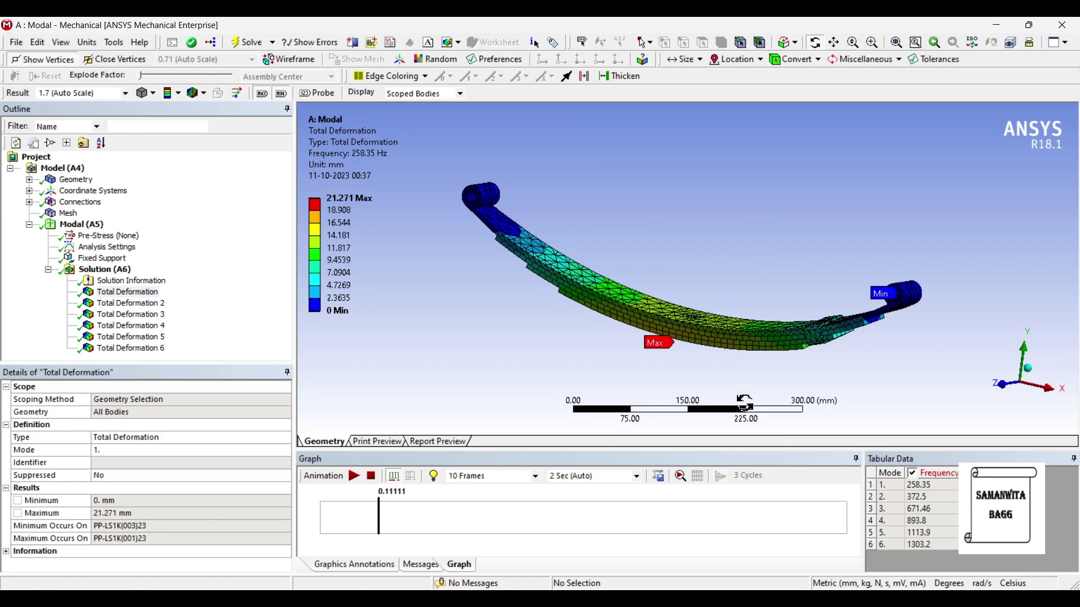
middle_drag(700, 337, 733, 337)
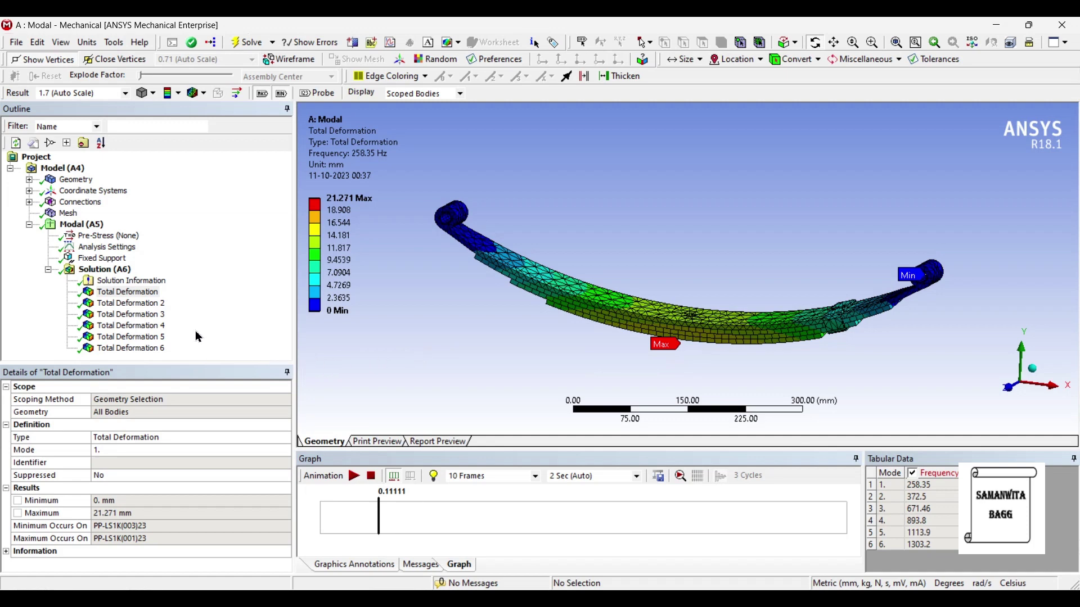
Step: Show mode 2 at 372.5 Hz without Max/Min labels and animate it, then display mode 3
click(163, 305)
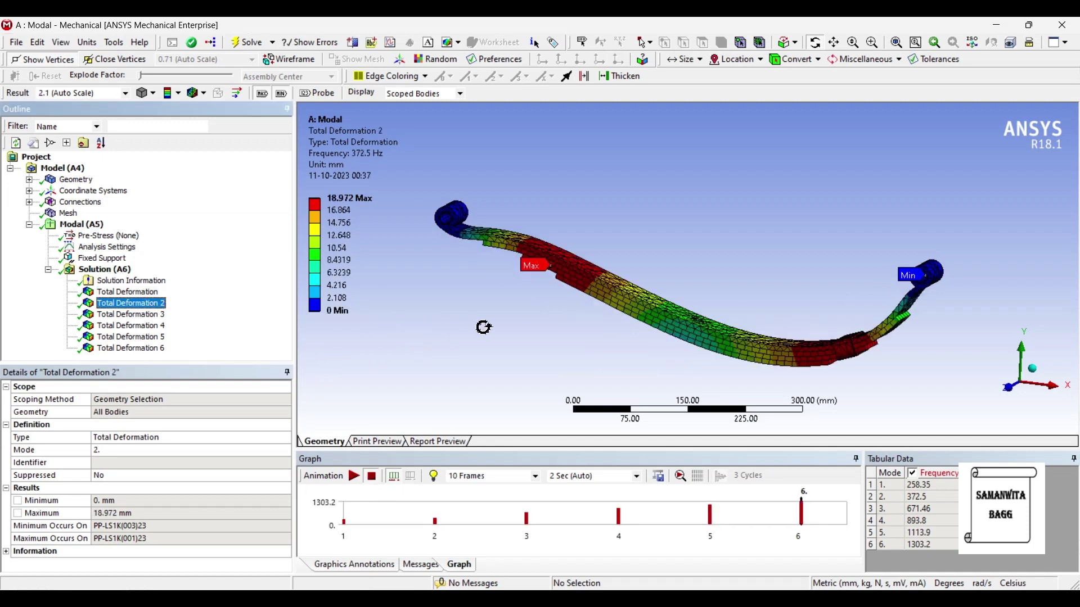
click(261, 93)
click(283, 94)
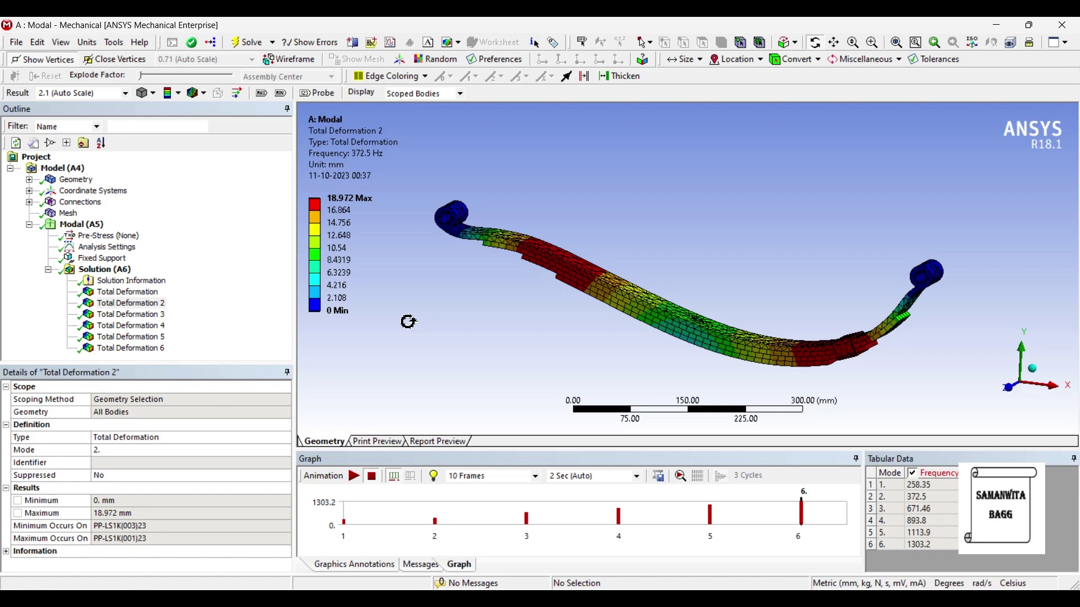
click(354, 476)
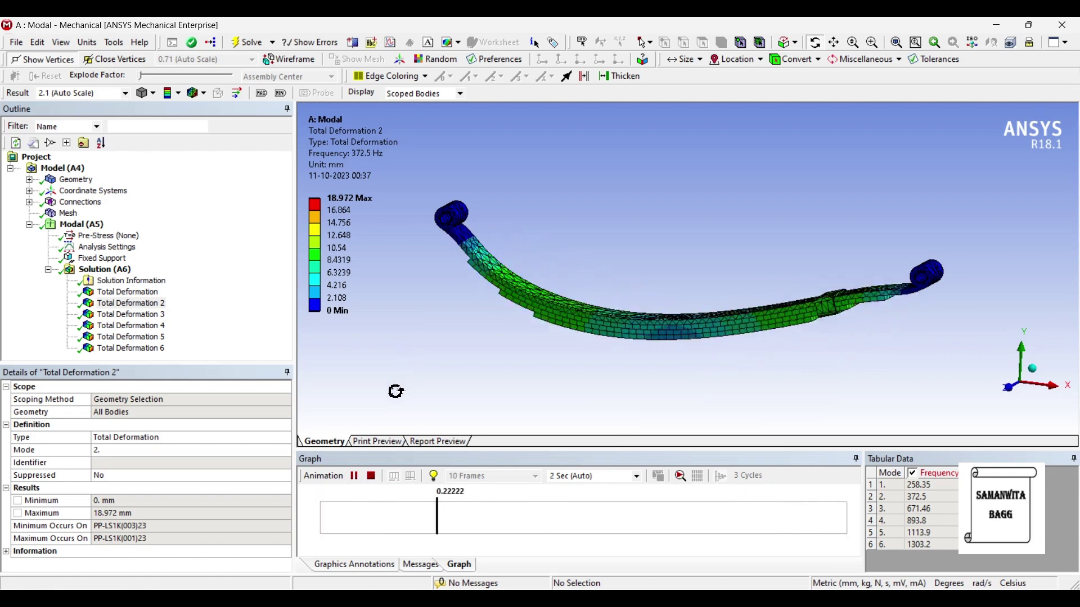
click(354, 475)
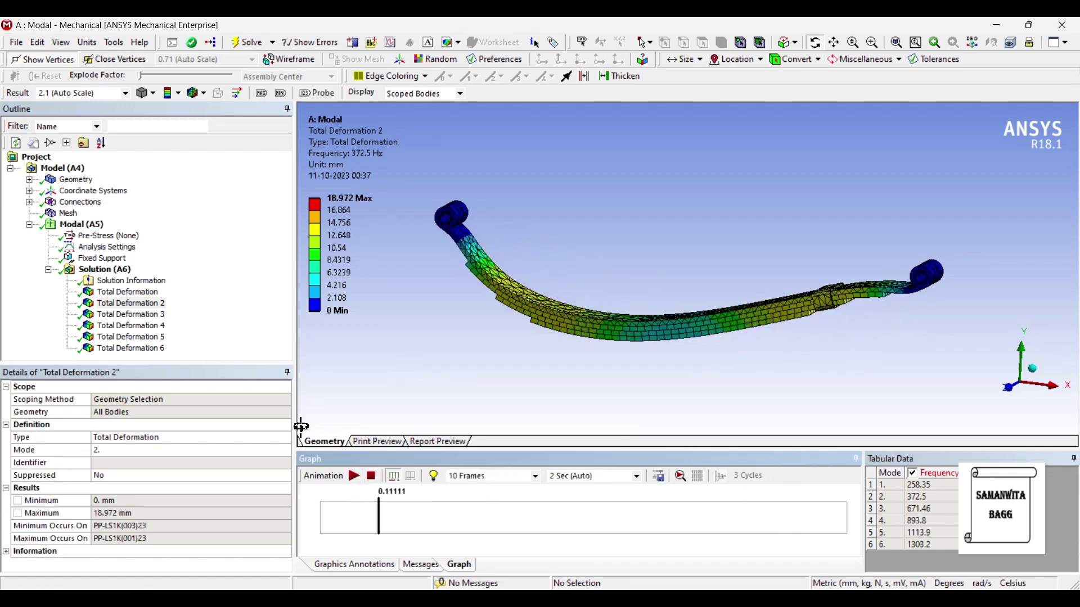
click(144, 316)
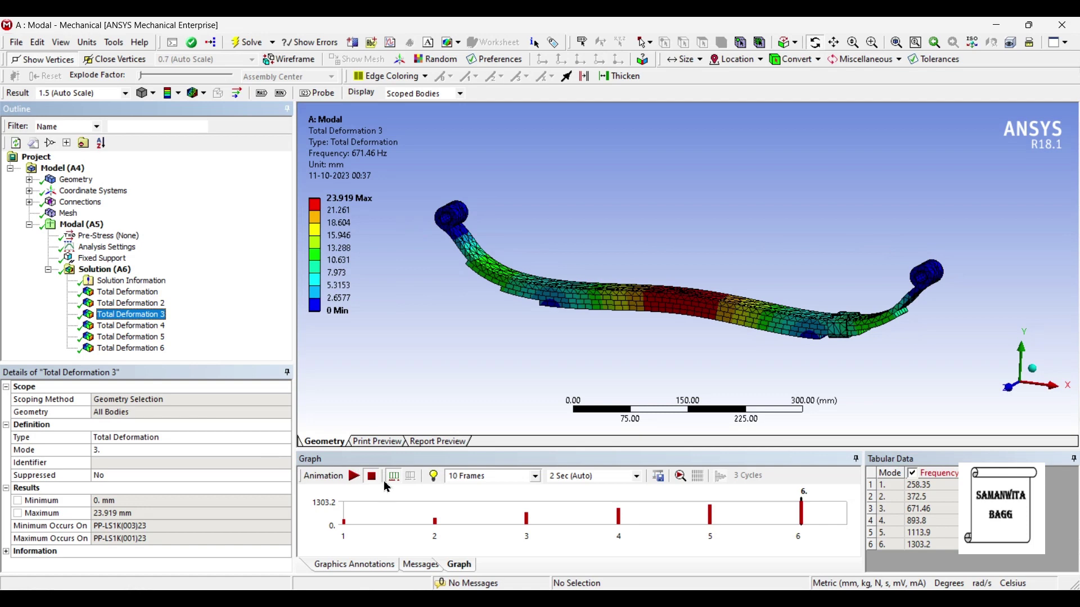
Step: Play and pause the mode 3 animation at 671.46 Hz, then show mode 4 at 893.8 Hz
click(354, 476)
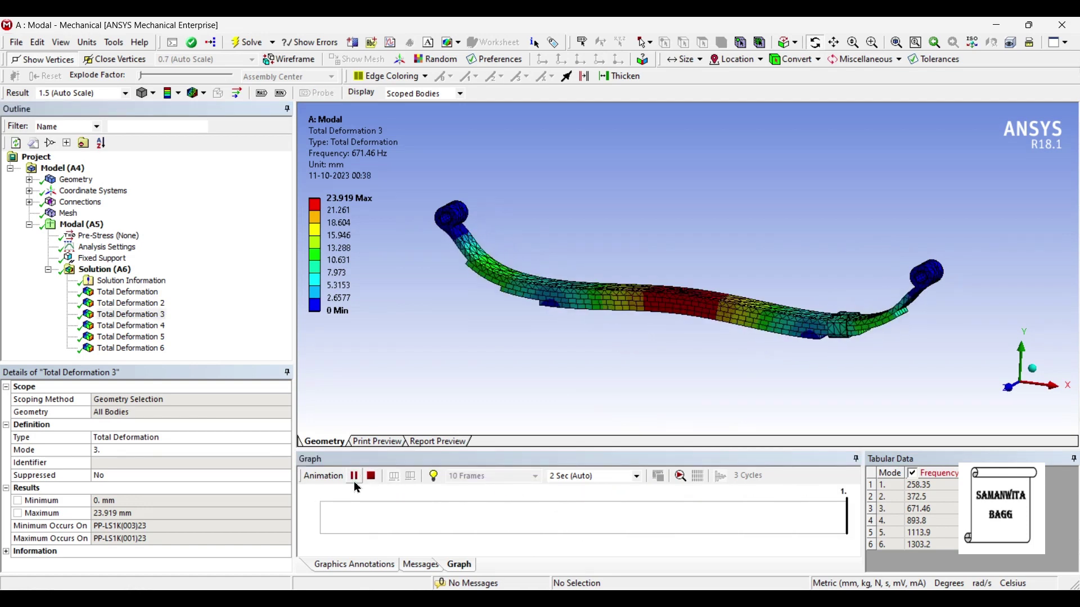
click(353, 476)
click(155, 328)
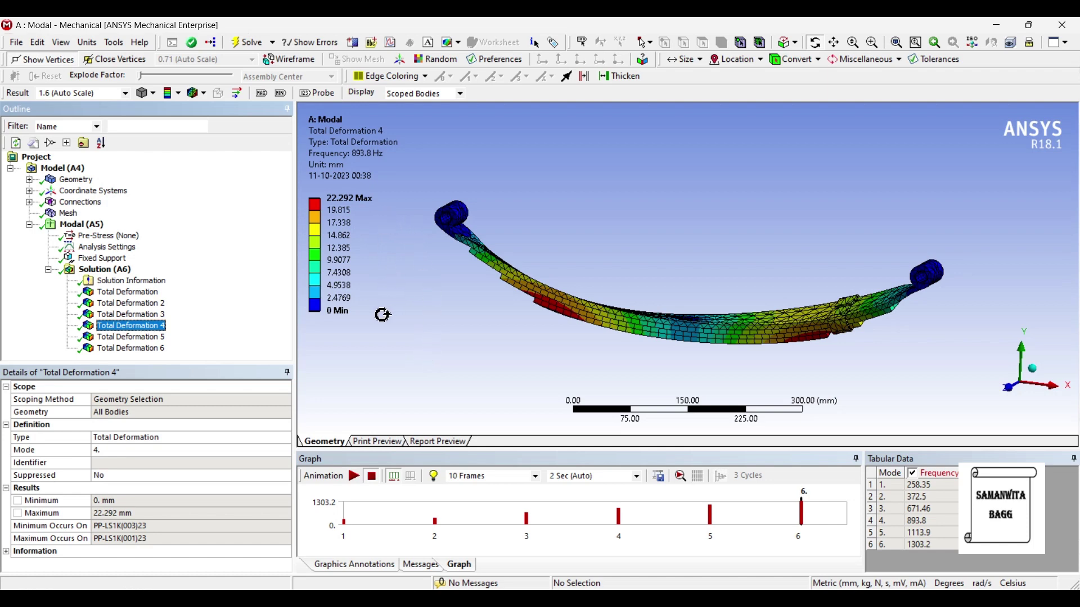
Step: Animate mode 4 while rotating the spring, pause it, then show mode 5 at 1113.9 Hz
click(353, 476)
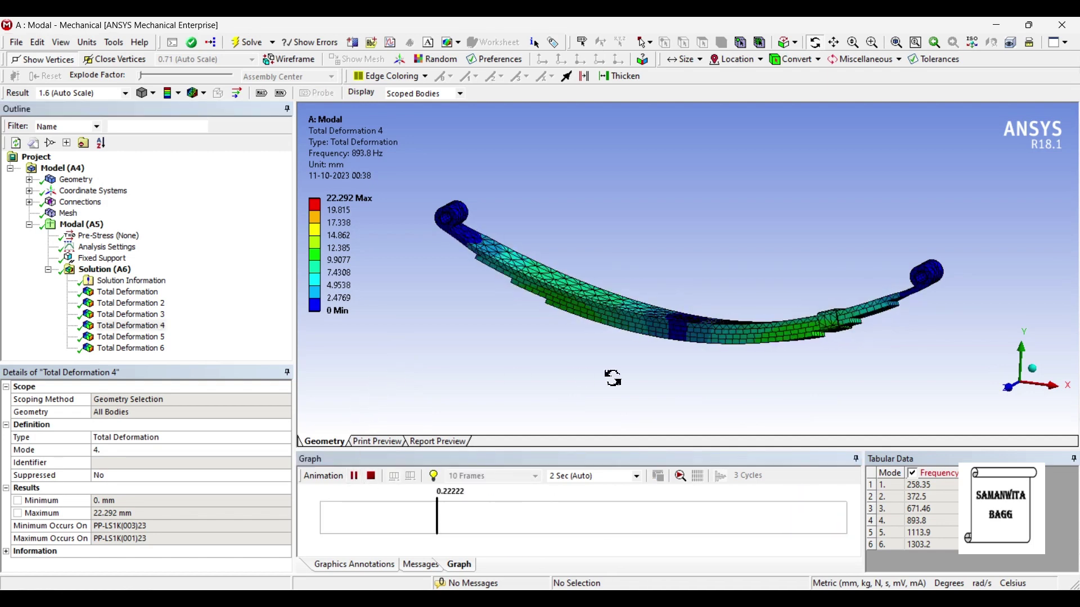
drag(615, 378, 599, 411)
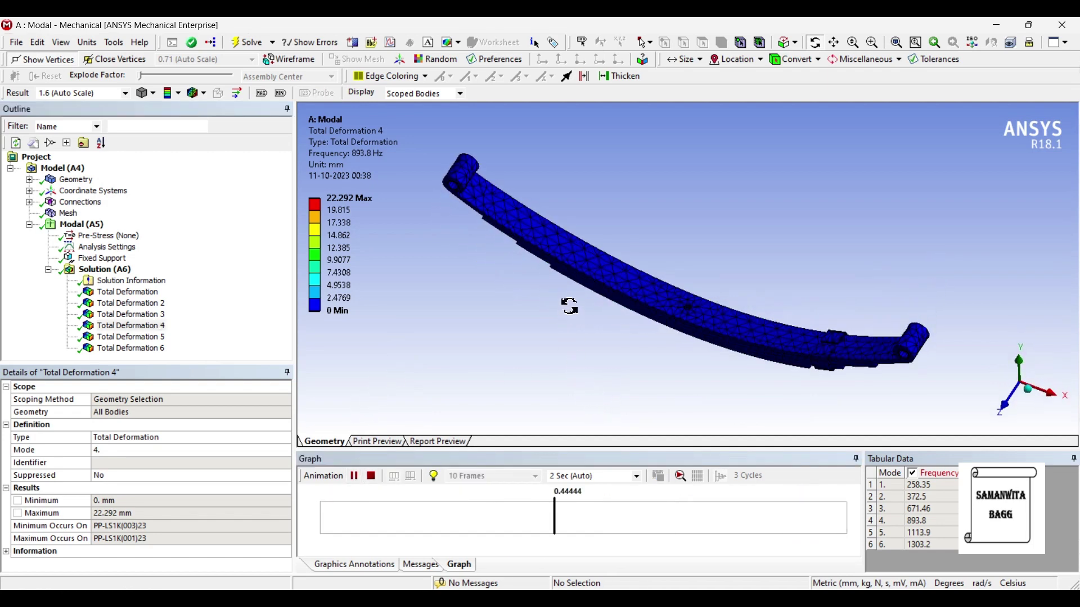
click(356, 478)
click(135, 337)
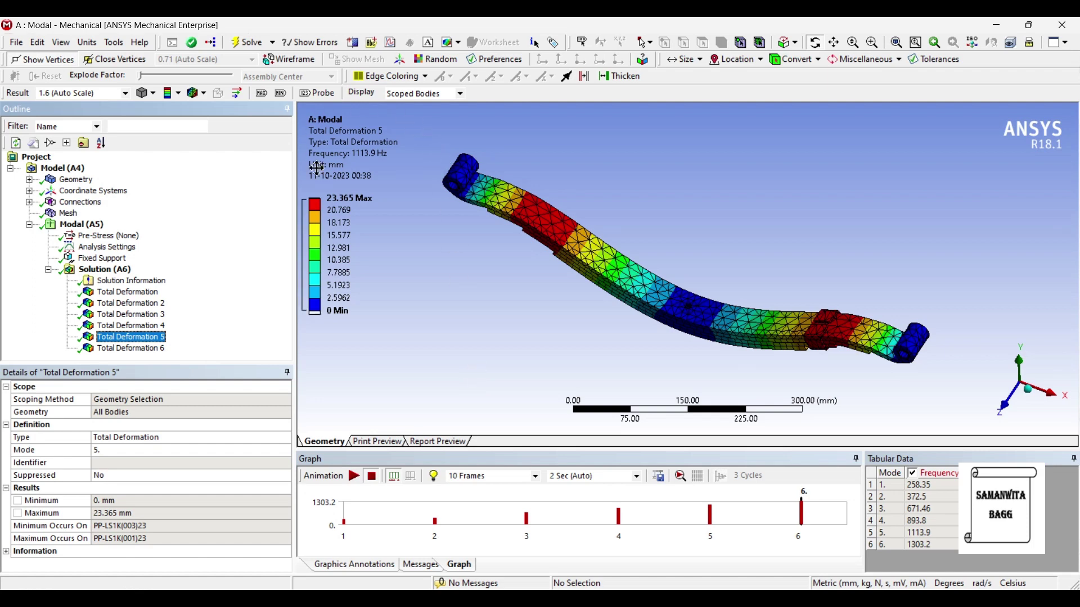
Step: Cancel a legend value edit, then animate mode 5 with a slight rotation and pause it mid-cycle
click(339, 210)
click(374, 236)
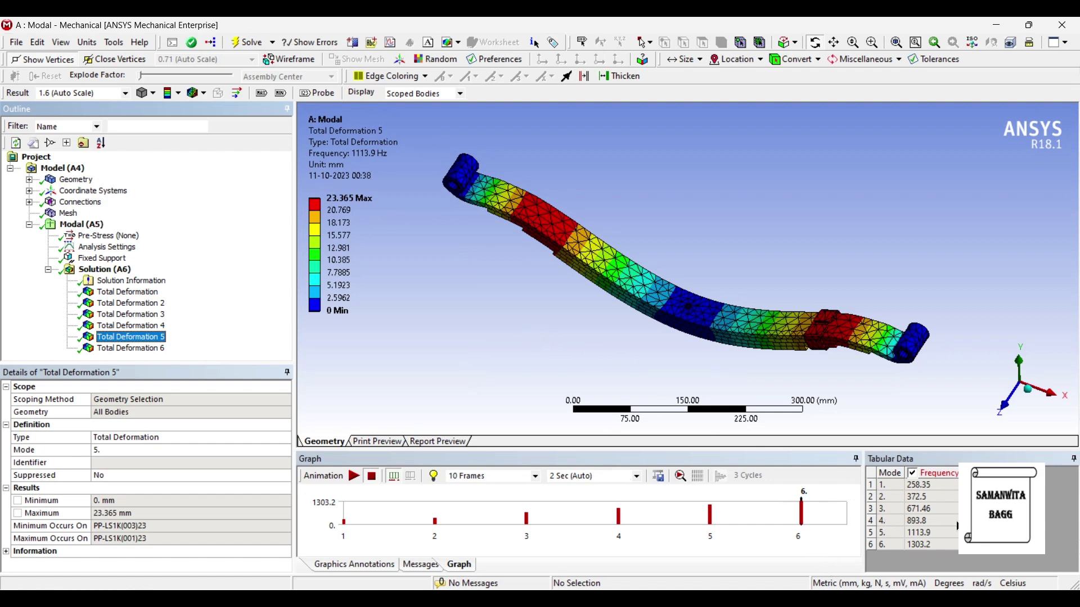
click(354, 475)
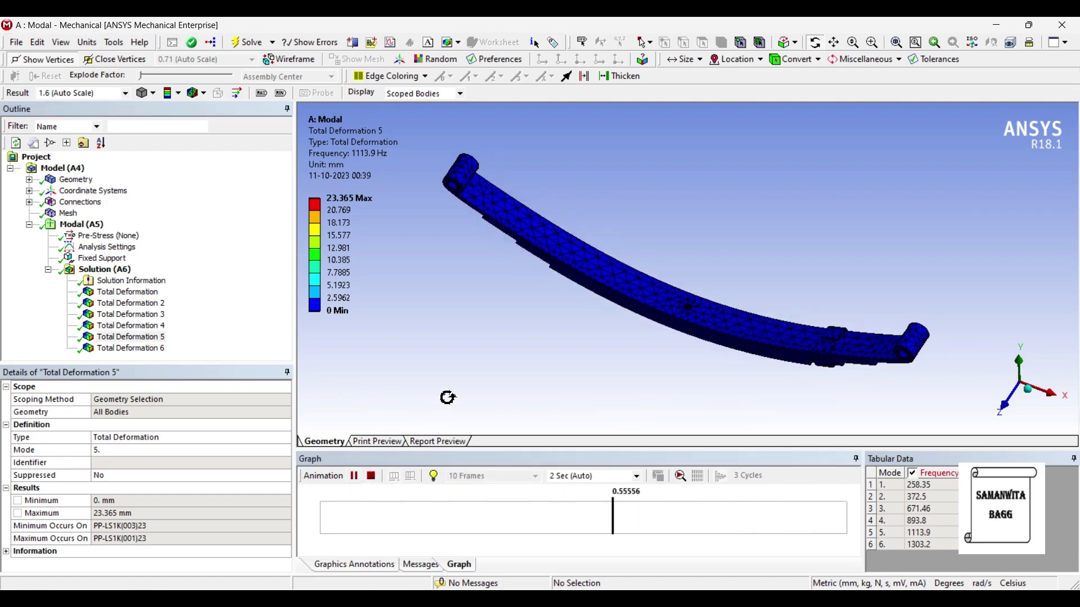
drag(643, 372, 670, 343)
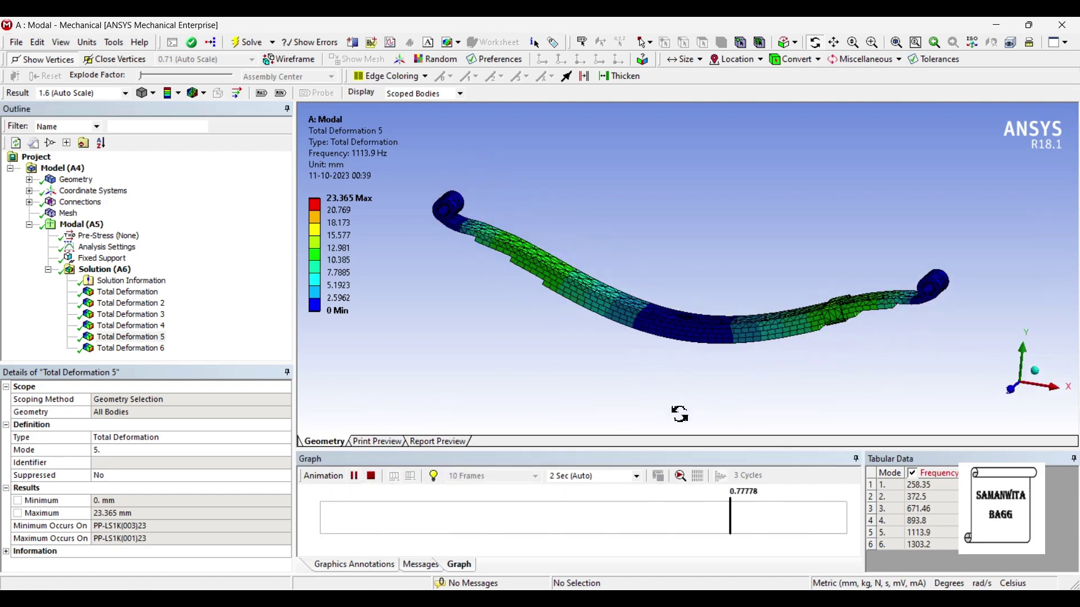
click(354, 475)
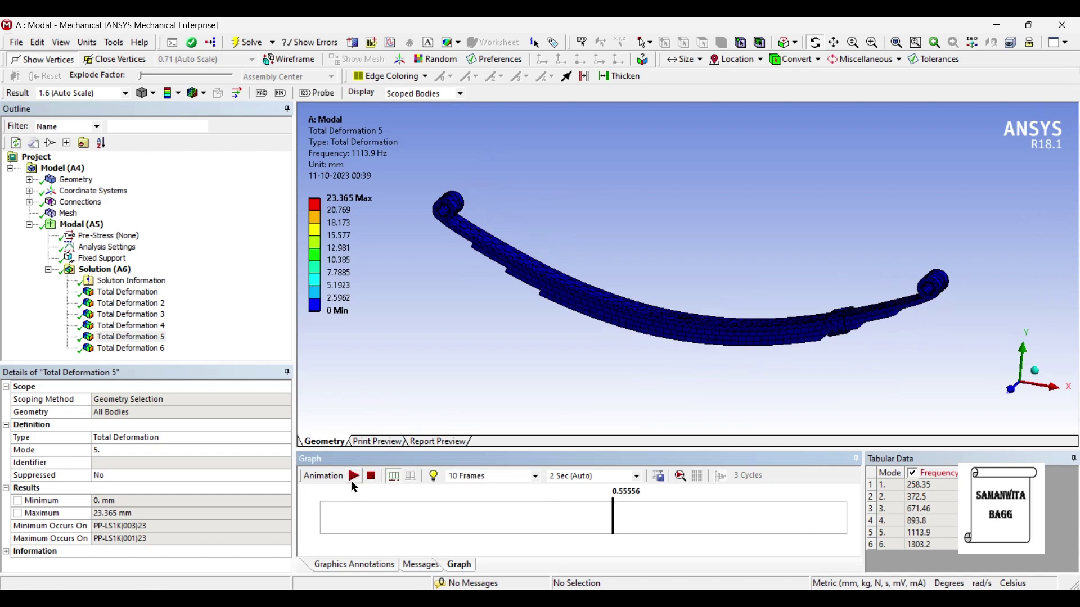
Step: Show mode 6 at 1303.2 Hz (max 29.009 mm), animate it while rotating, then pause
click(139, 353)
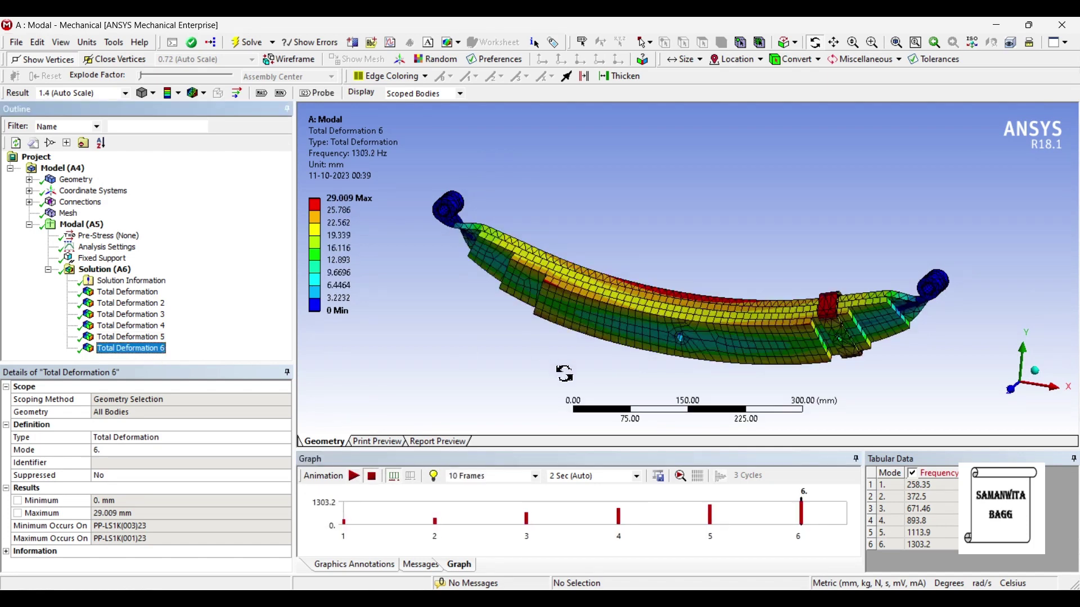
drag(547, 363, 523, 394)
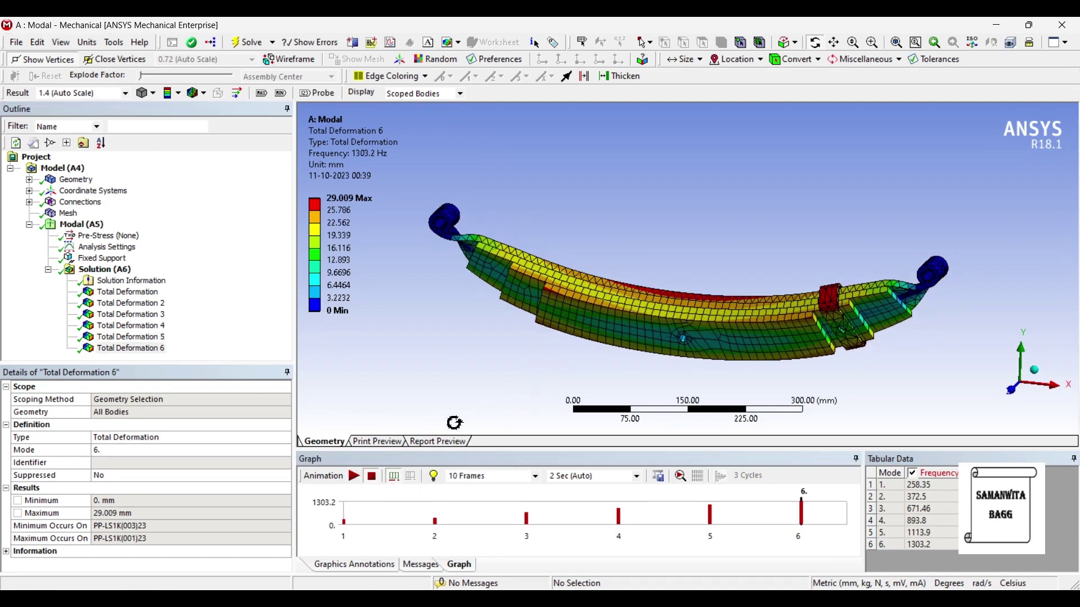
click(353, 475)
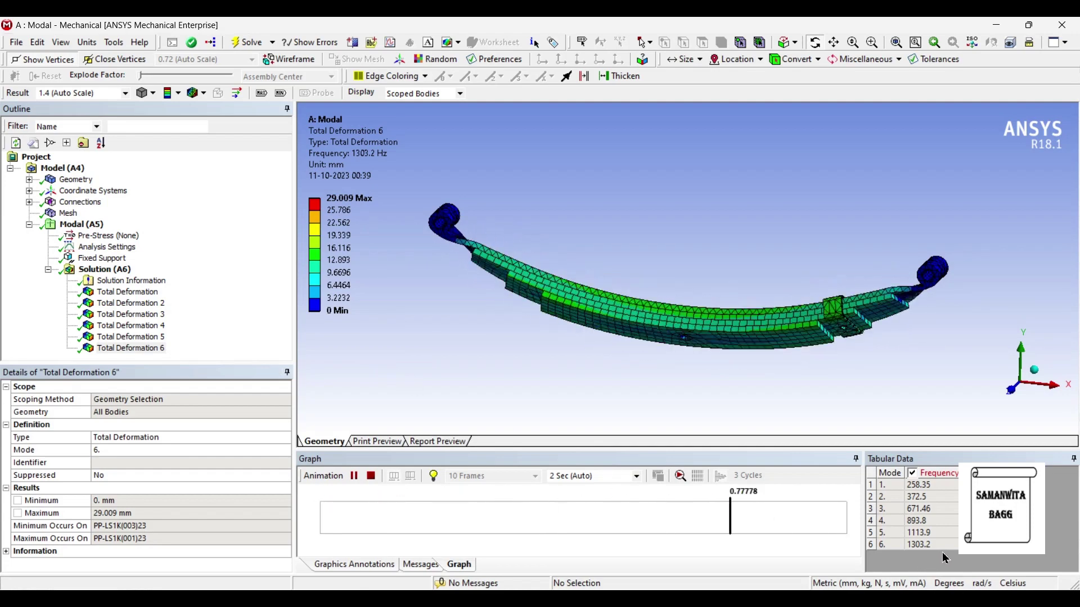
middle_drag(692, 419, 703, 400)
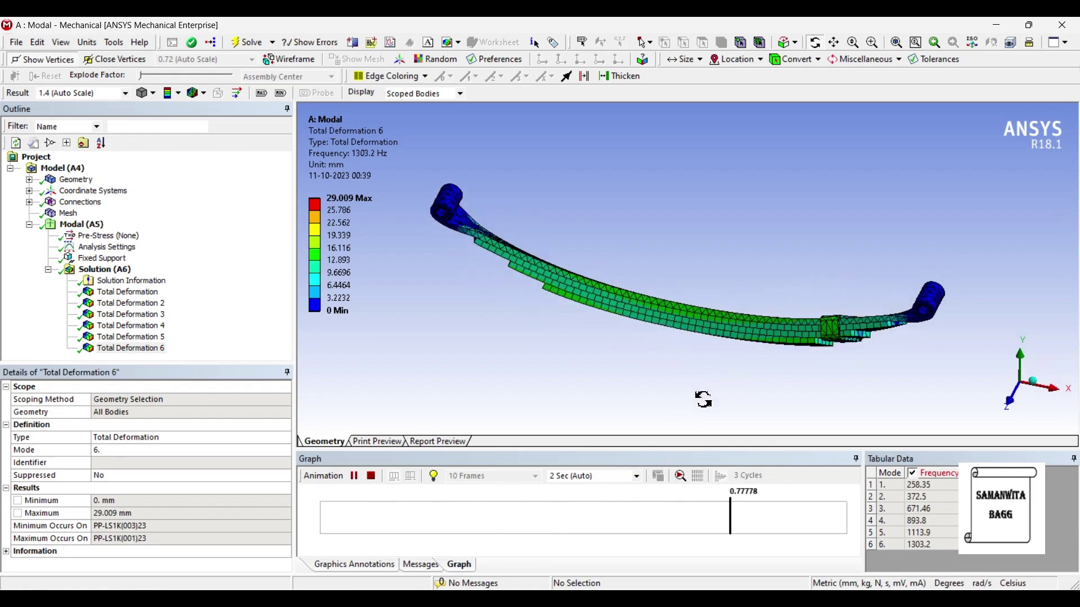
click(356, 475)
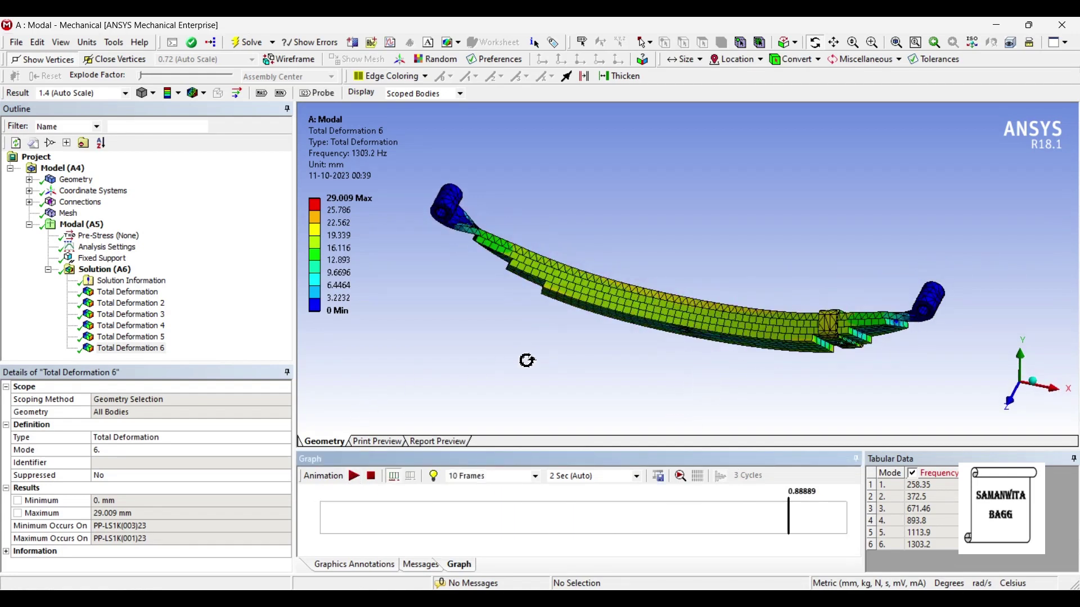